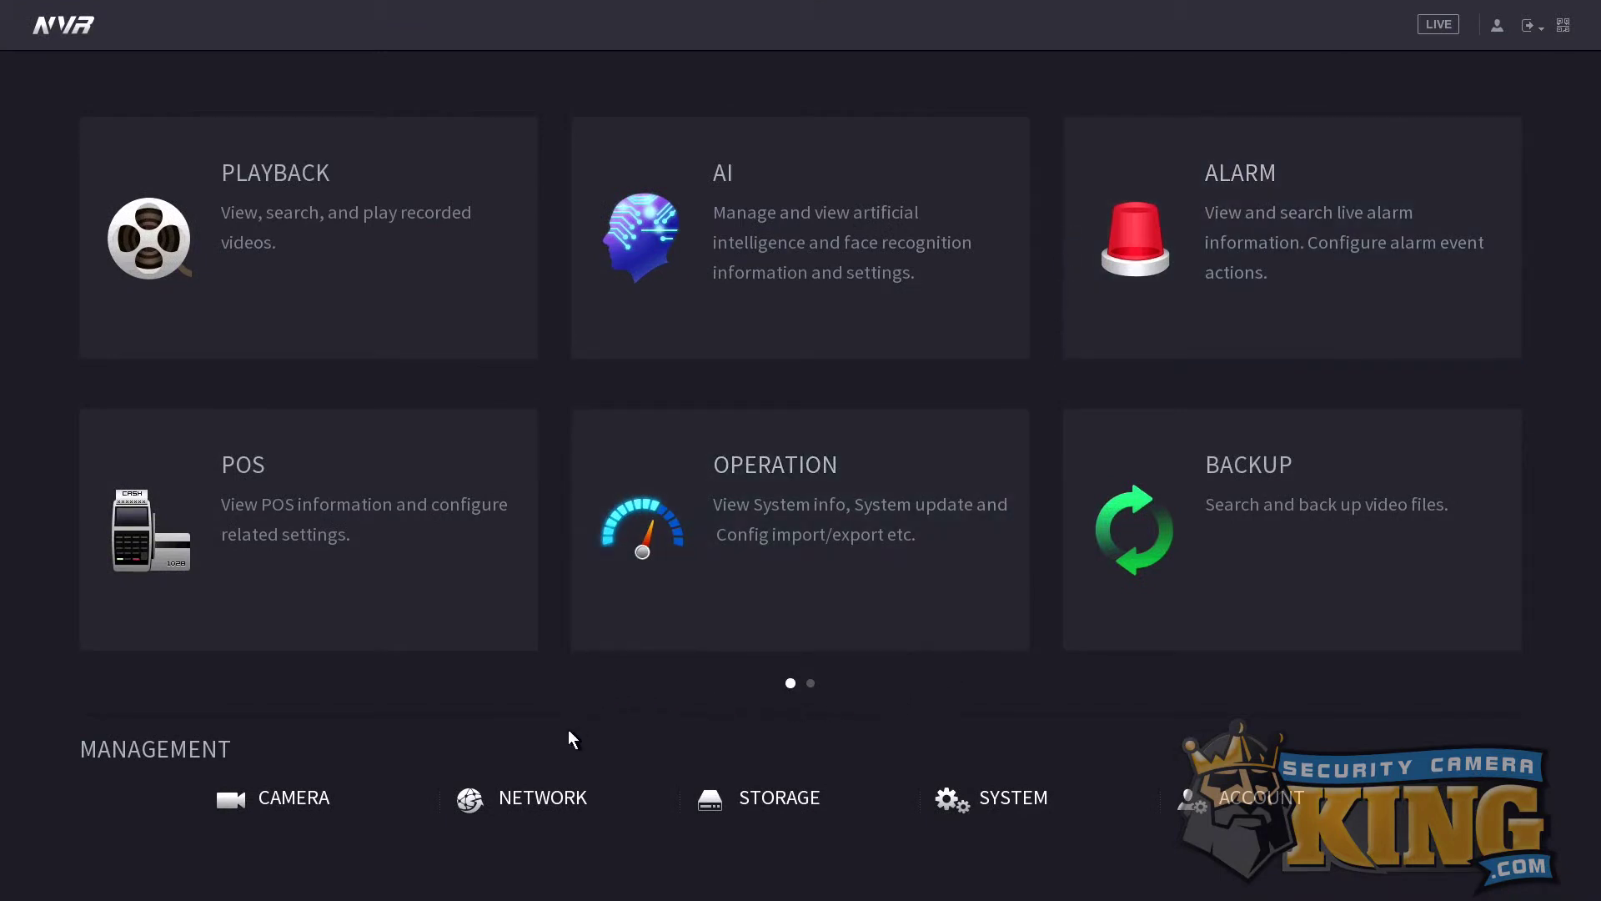
Review the NVR's port numbers, then enable P2P remote access in the network settings.
click(538, 794)
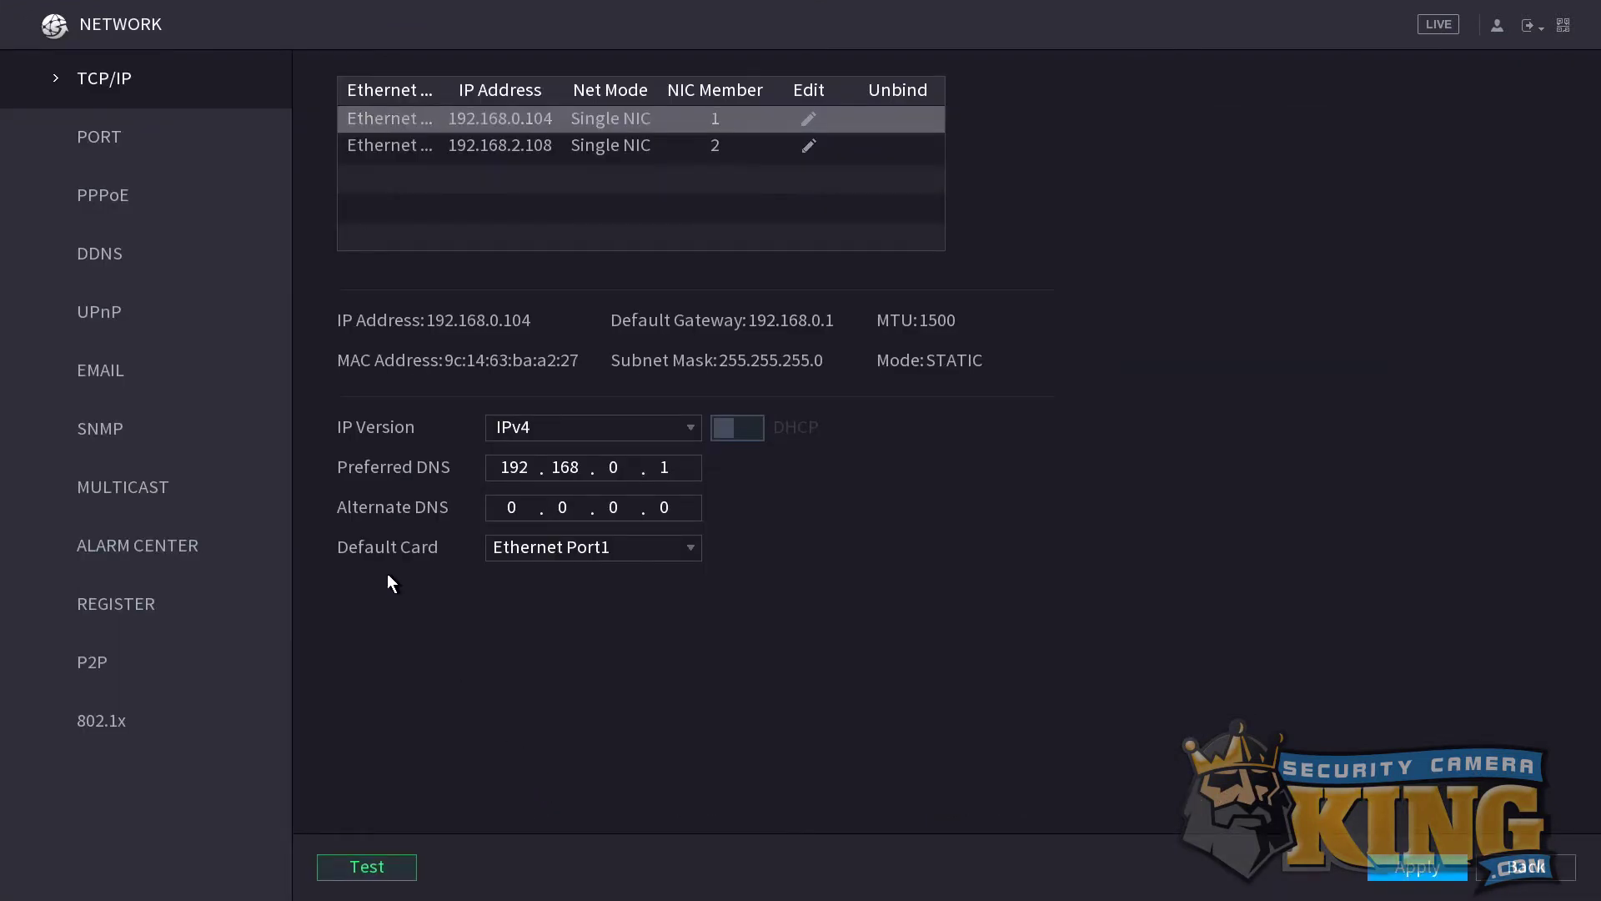
click(169, 142)
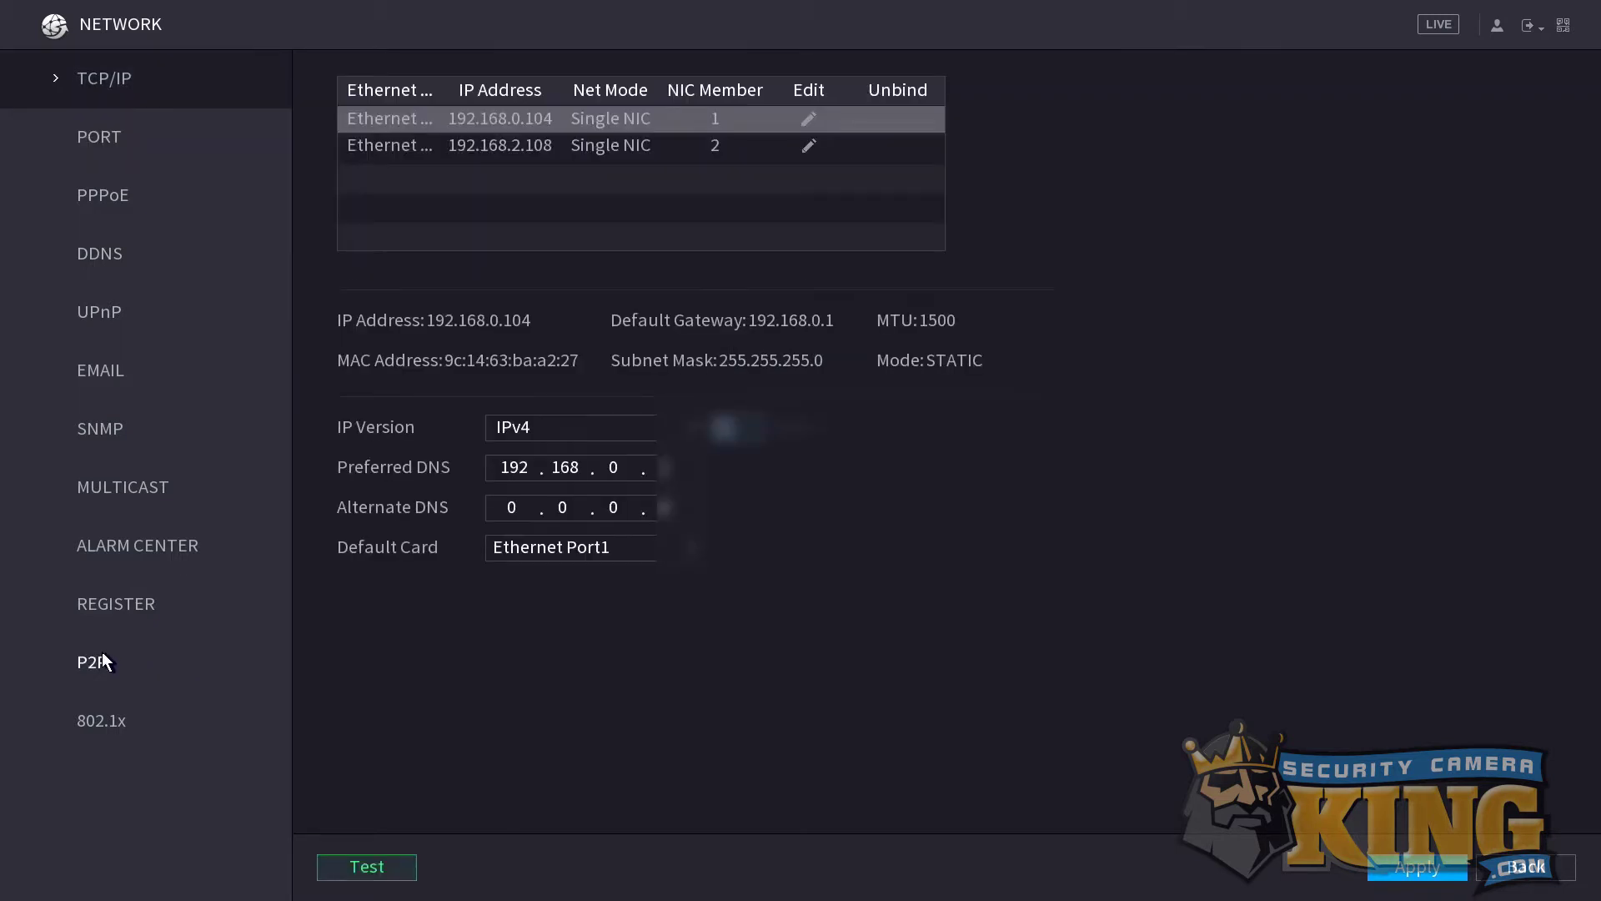
click(102, 660)
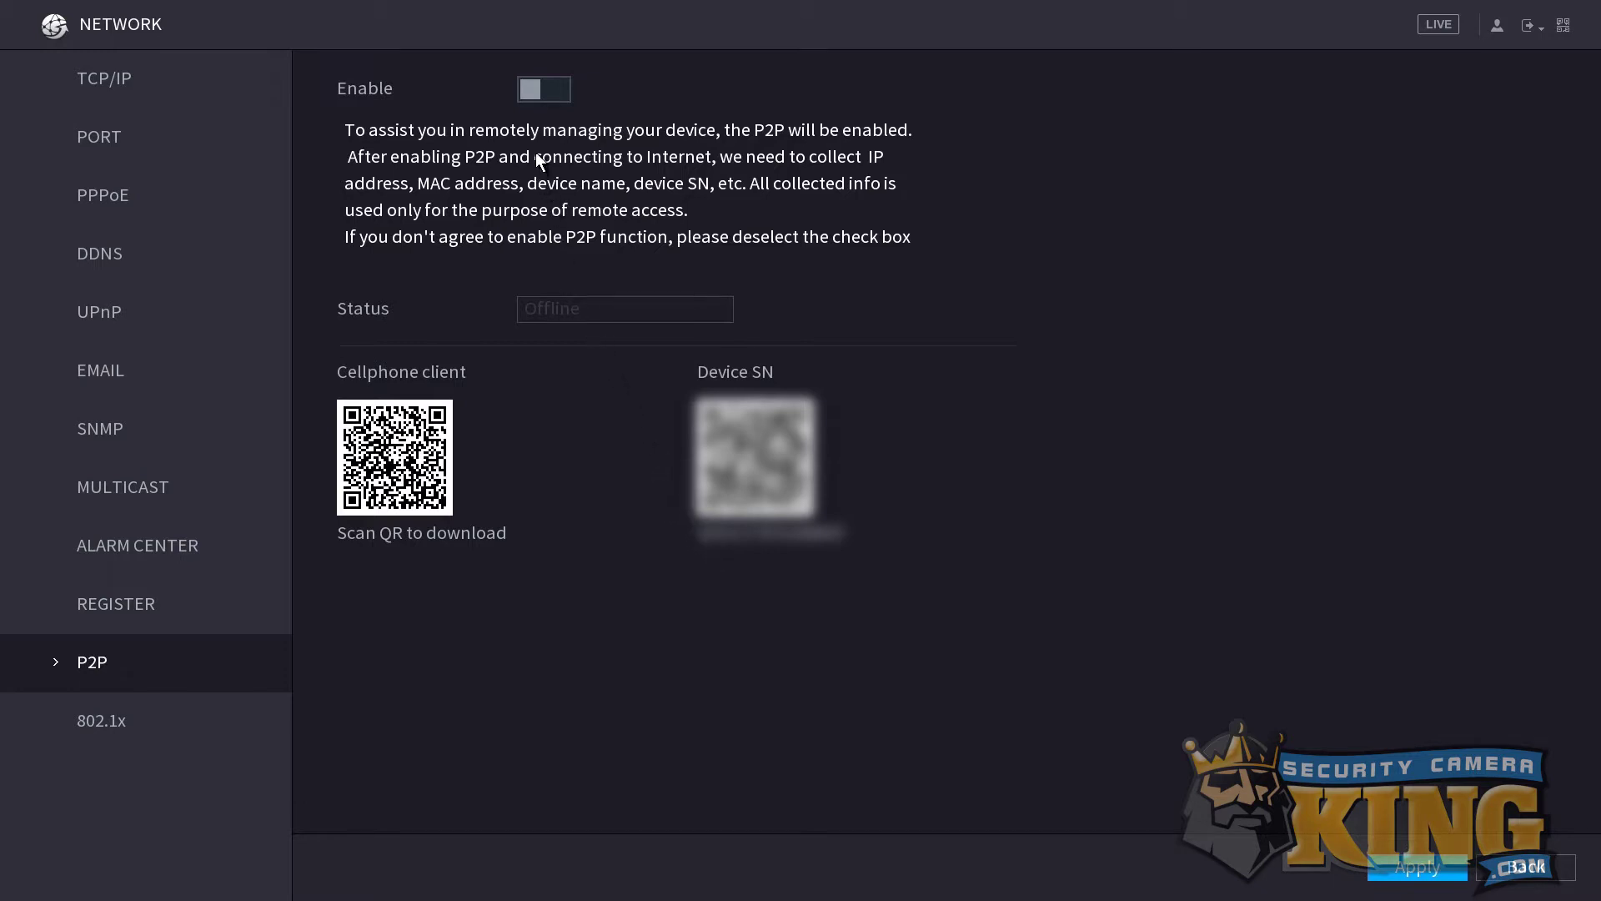
click(533, 92)
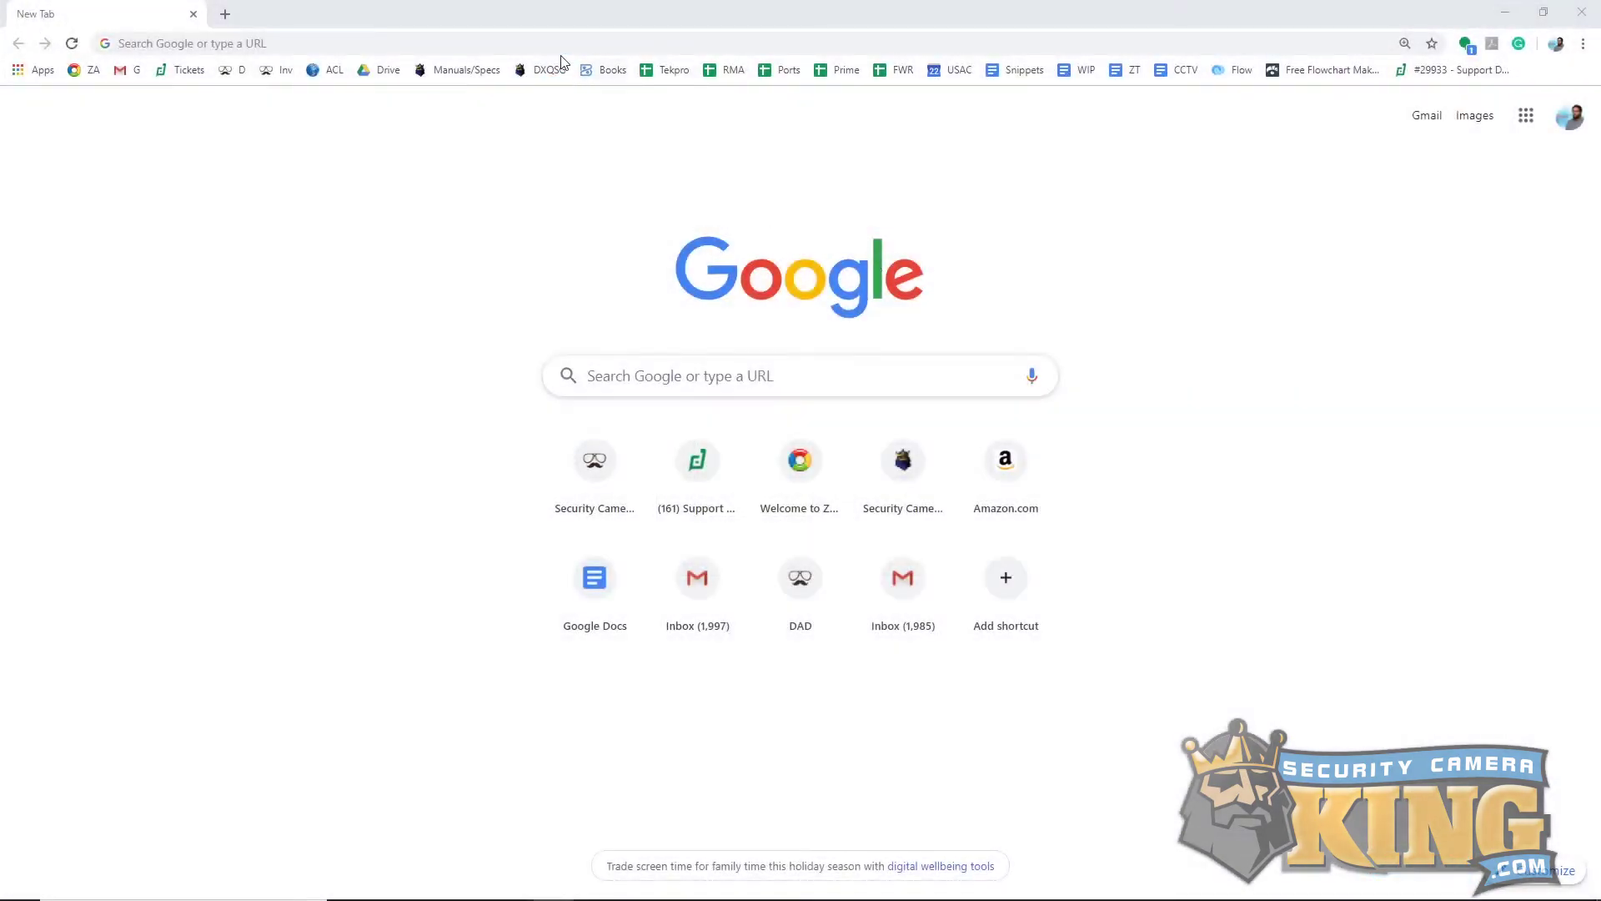
click(559, 51)
text(www.)
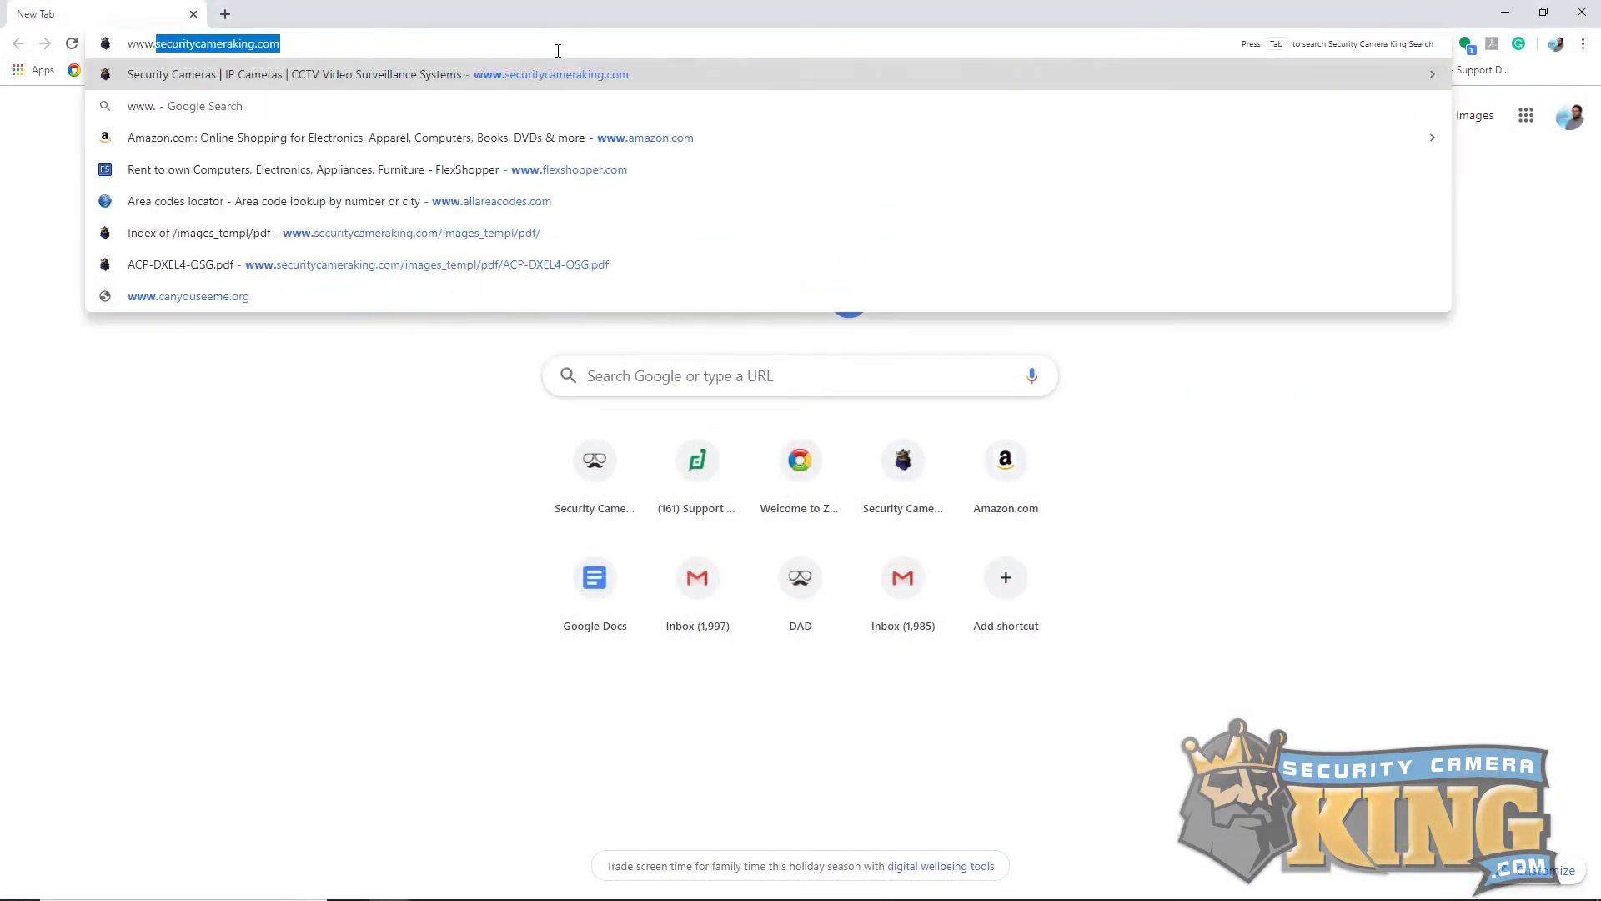
text(can)
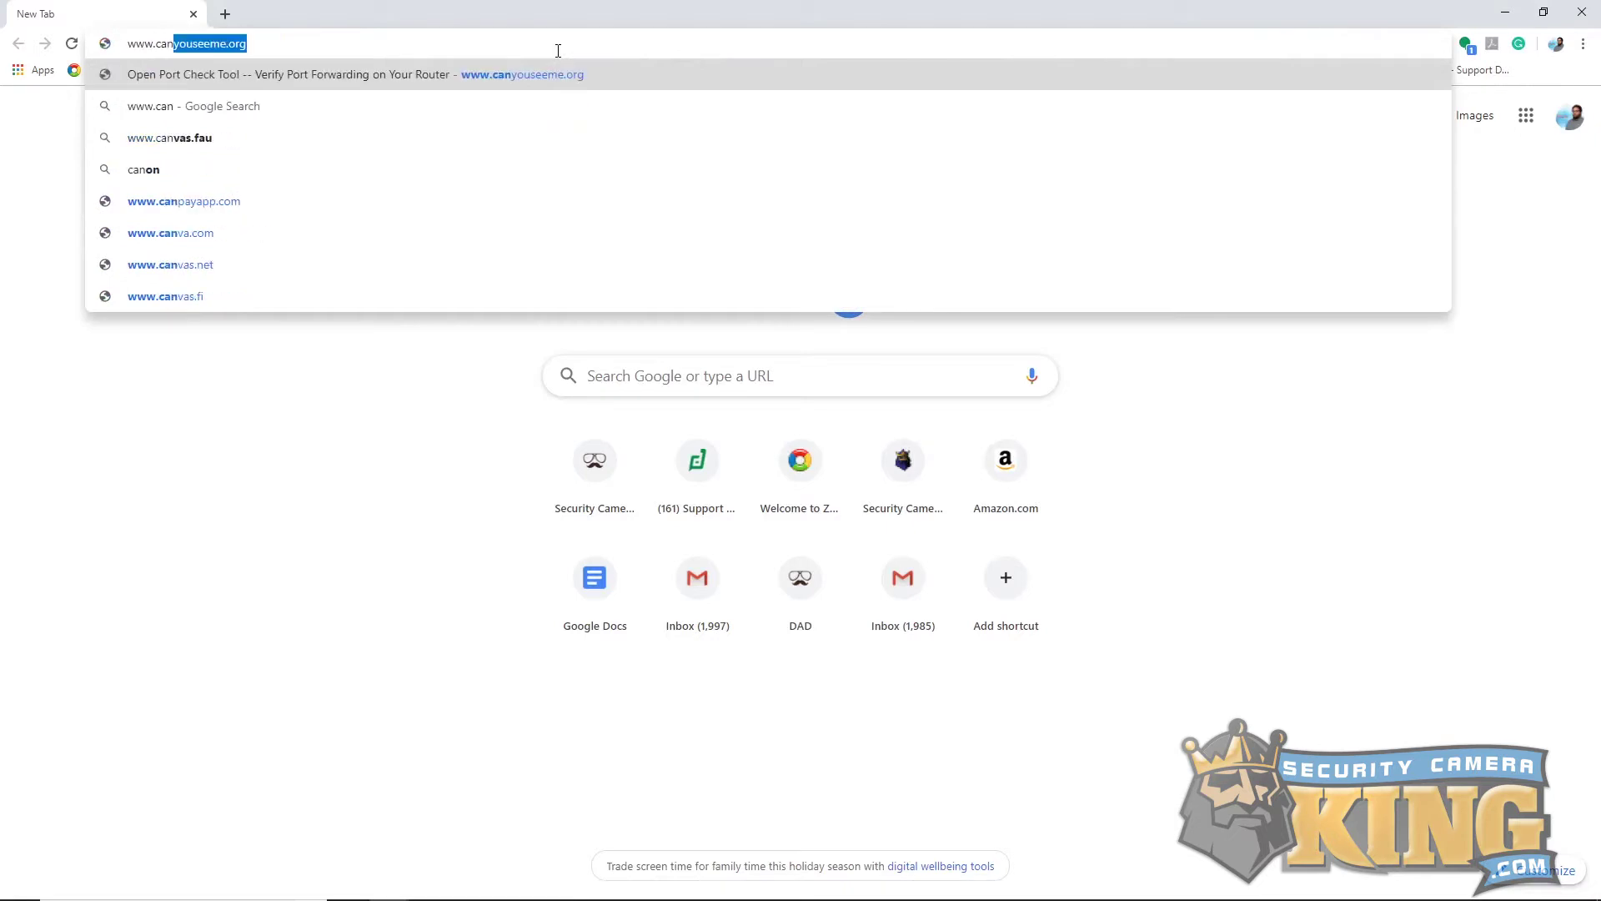
text(youseeme)
key(Return)
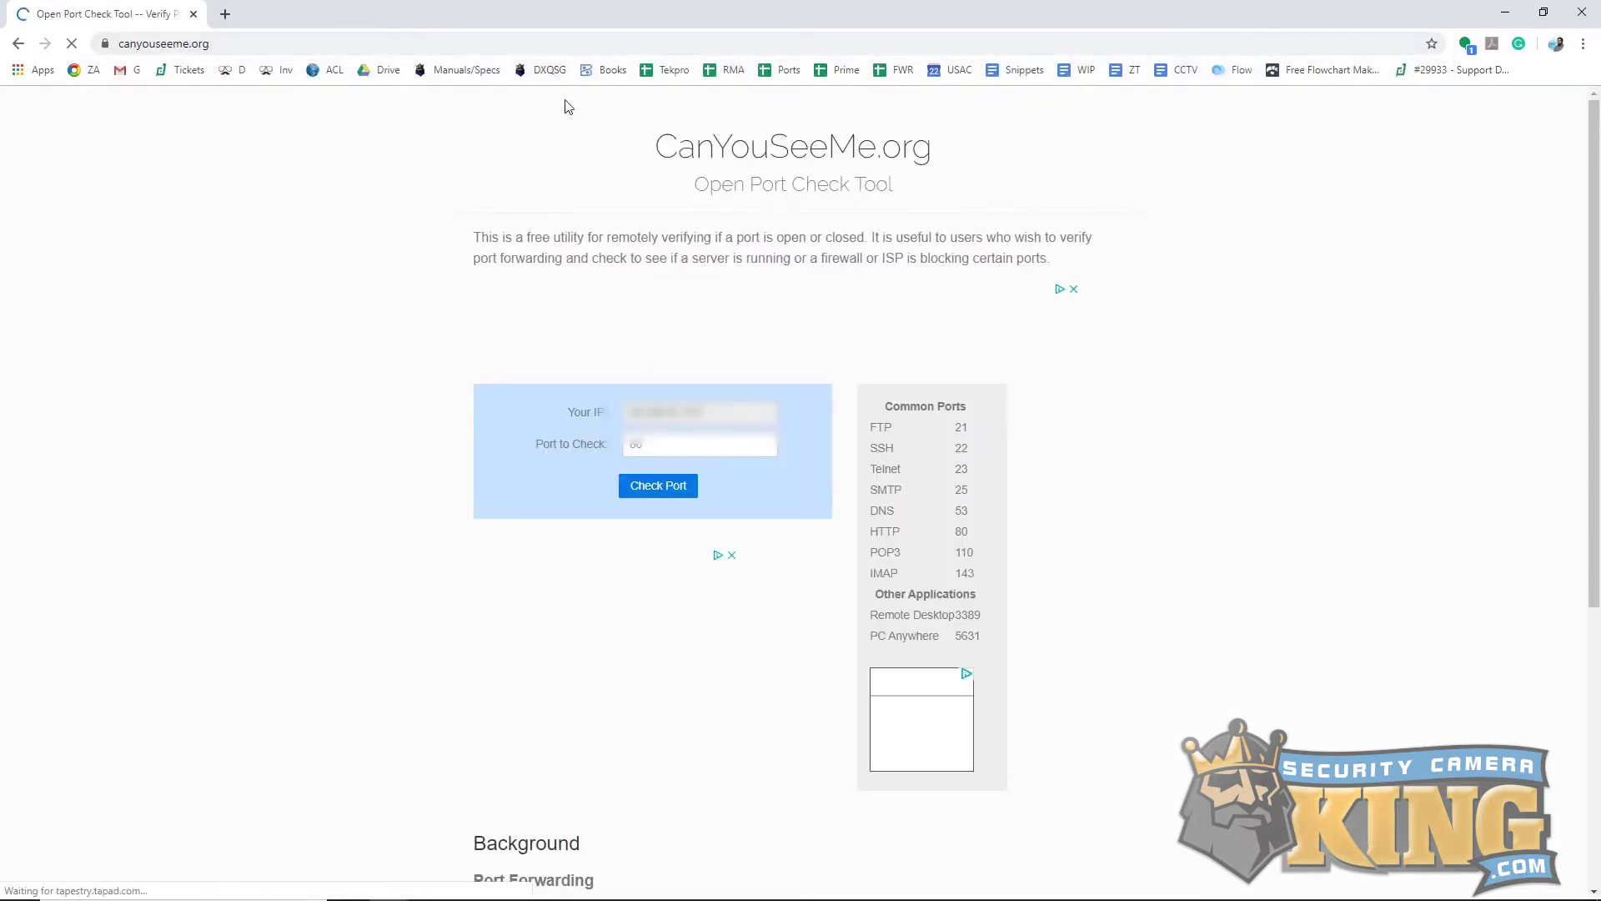
double_click(686, 412)
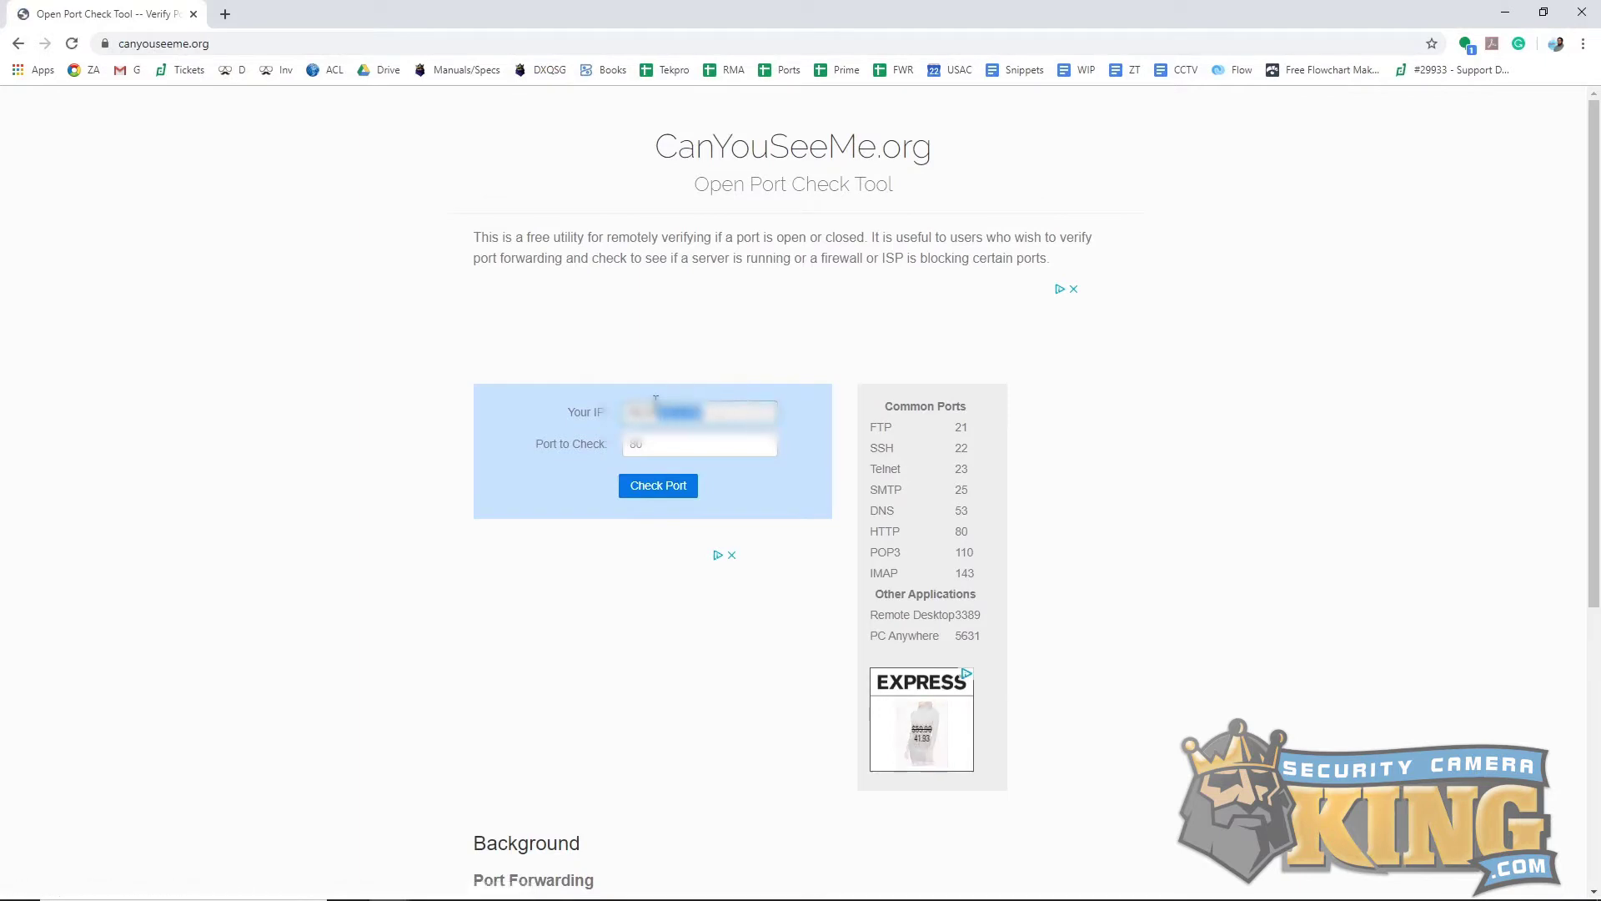
click(685, 412)
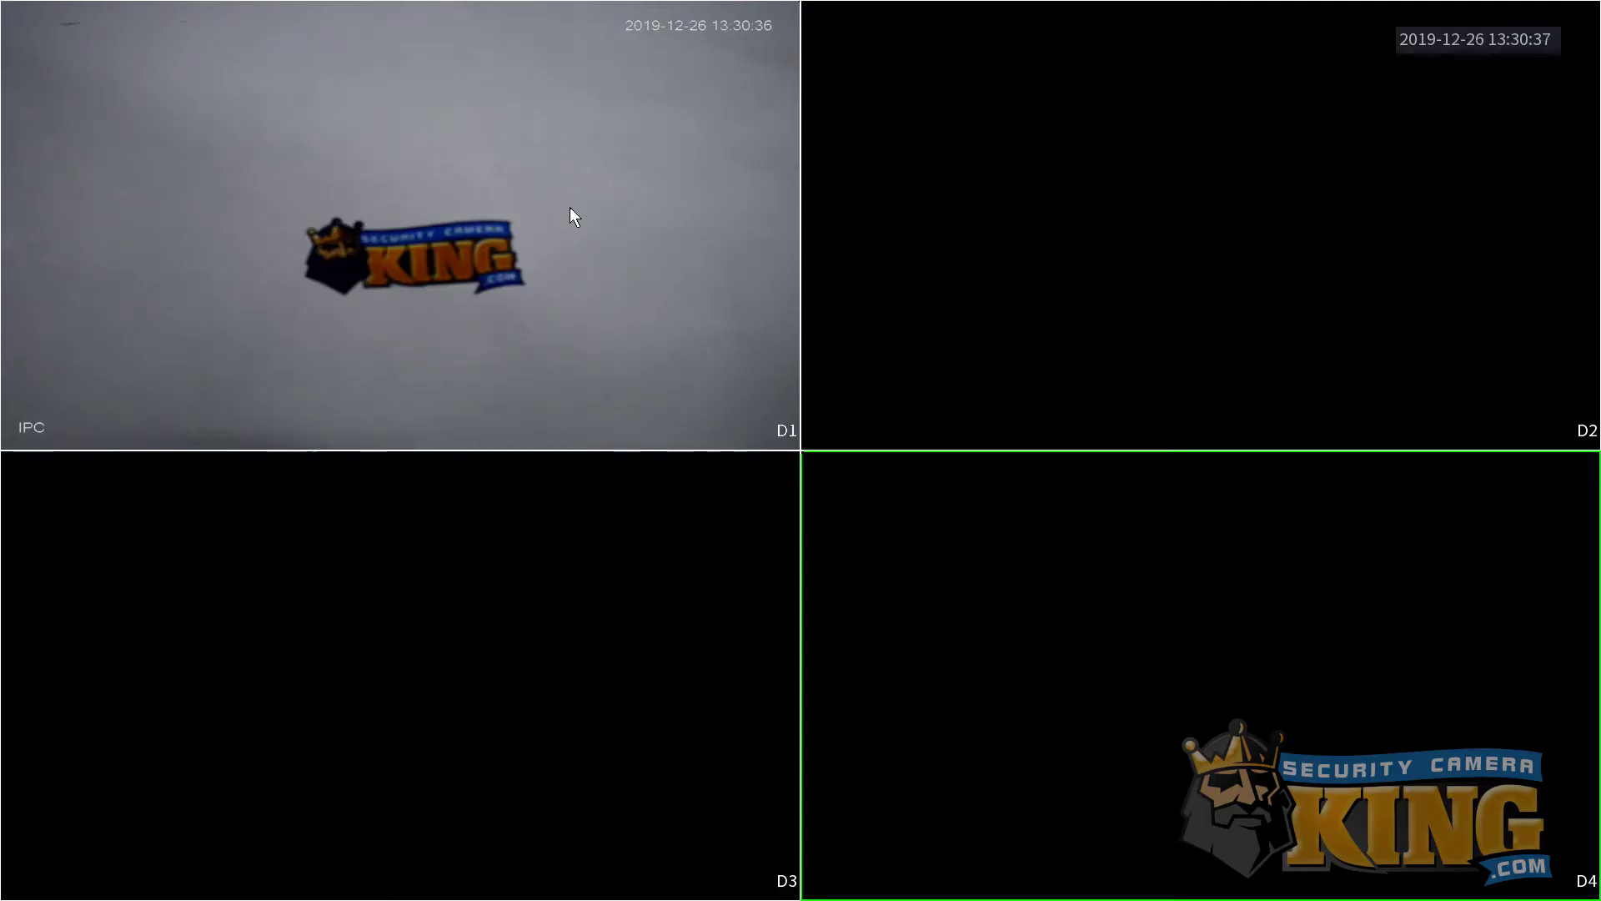
Show the NVR's TCP/IP page with IP 192.168.0.104 and gateway 192.168.0.1.
right_click(435, 592)
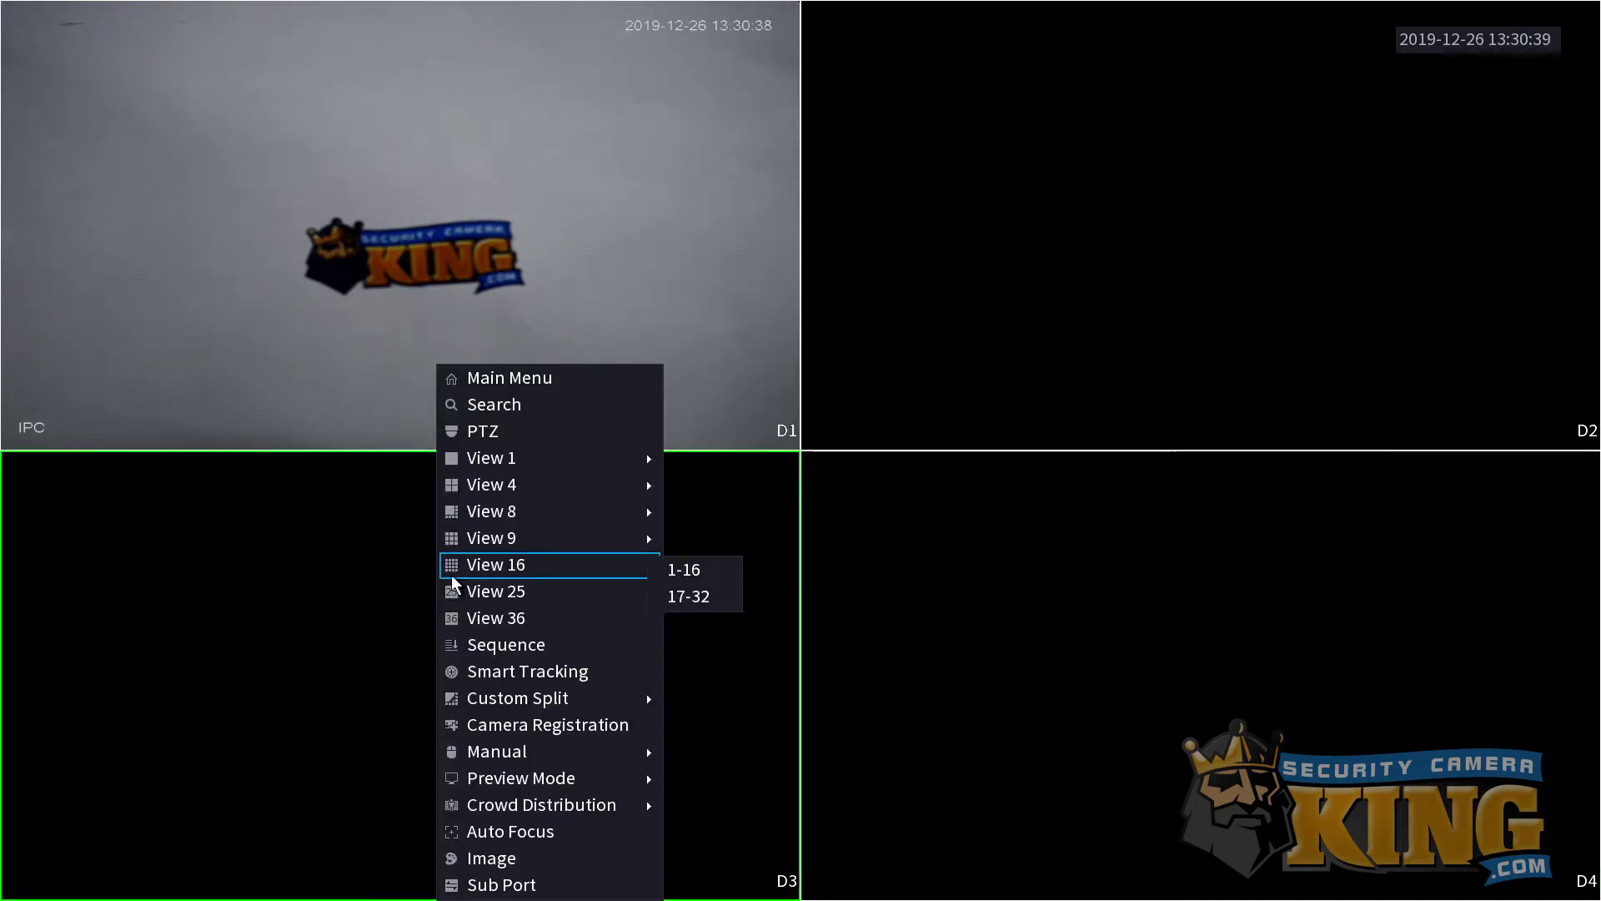
click(477, 371)
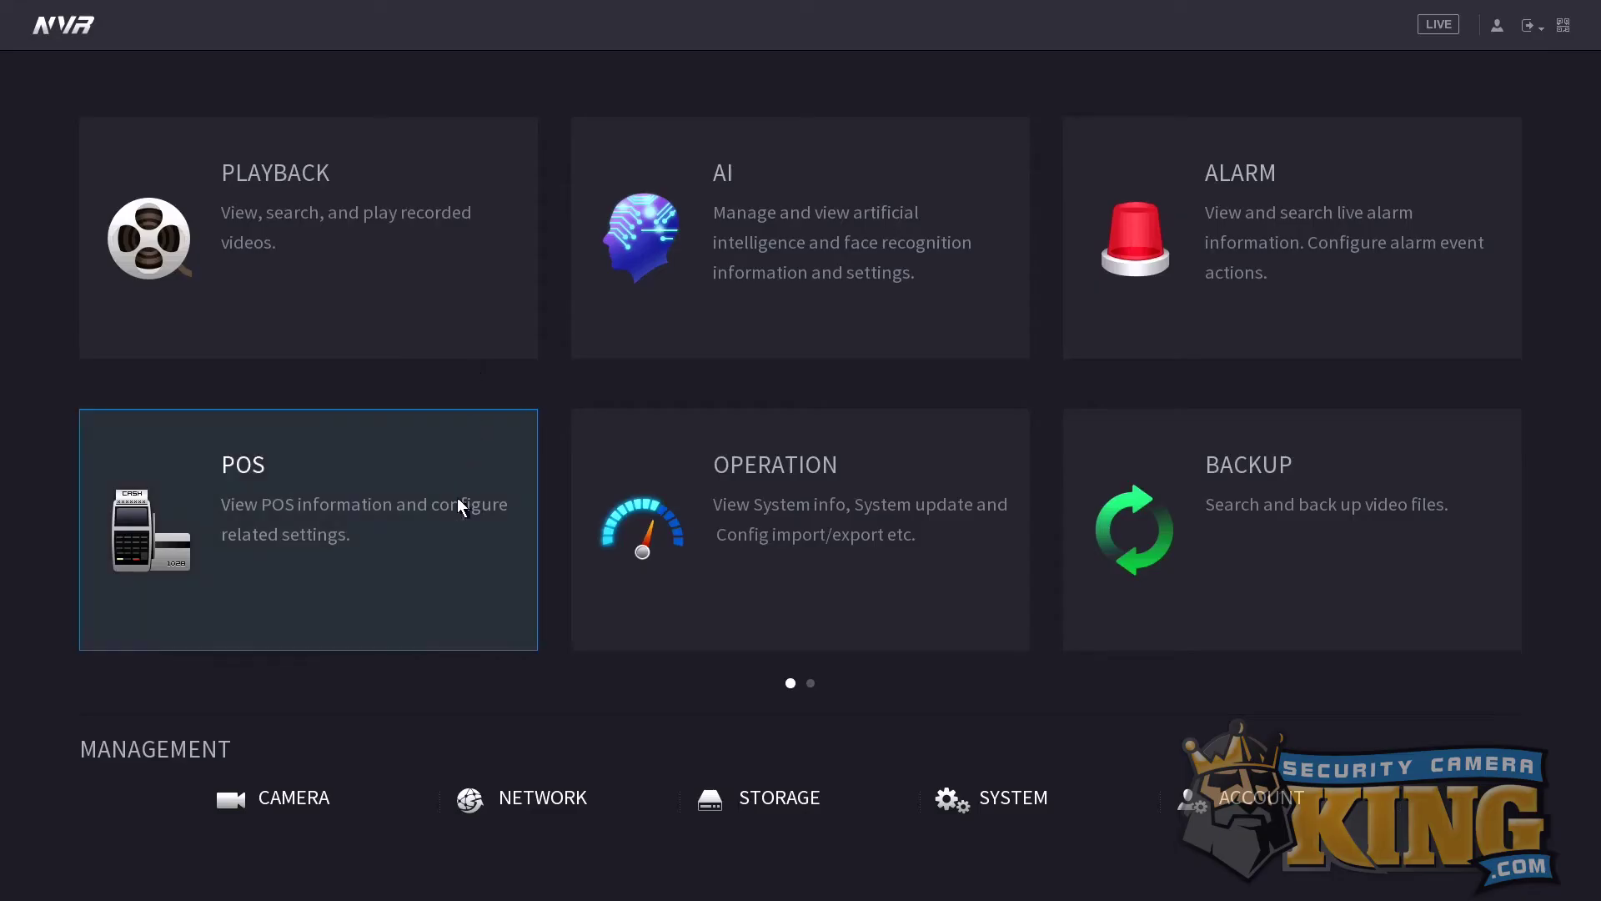
click(572, 802)
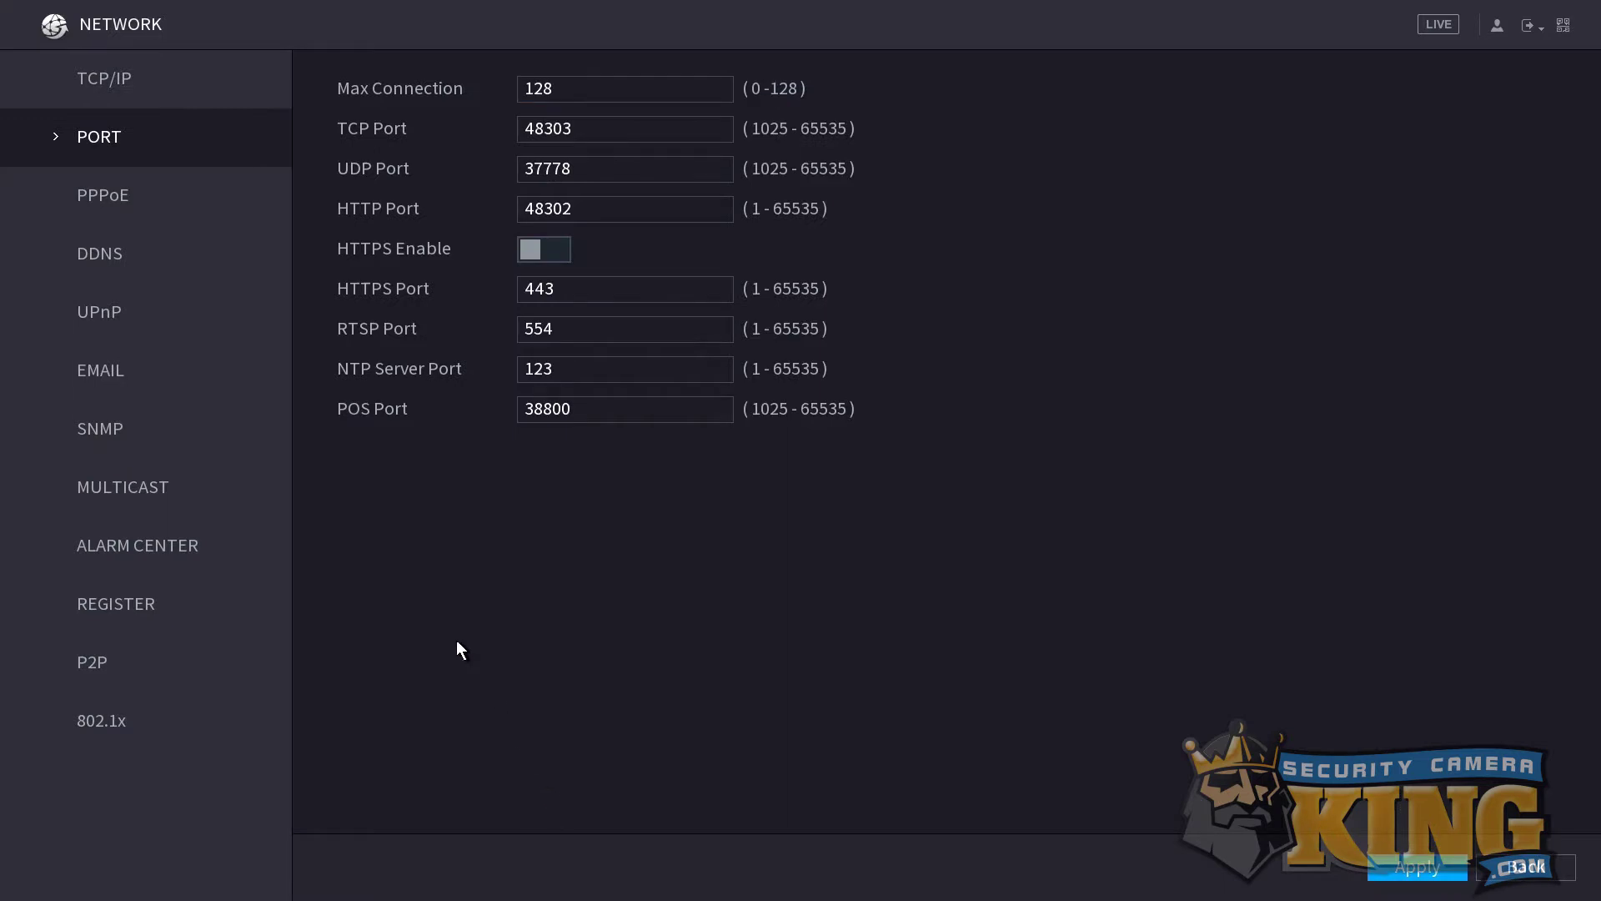
click(133, 81)
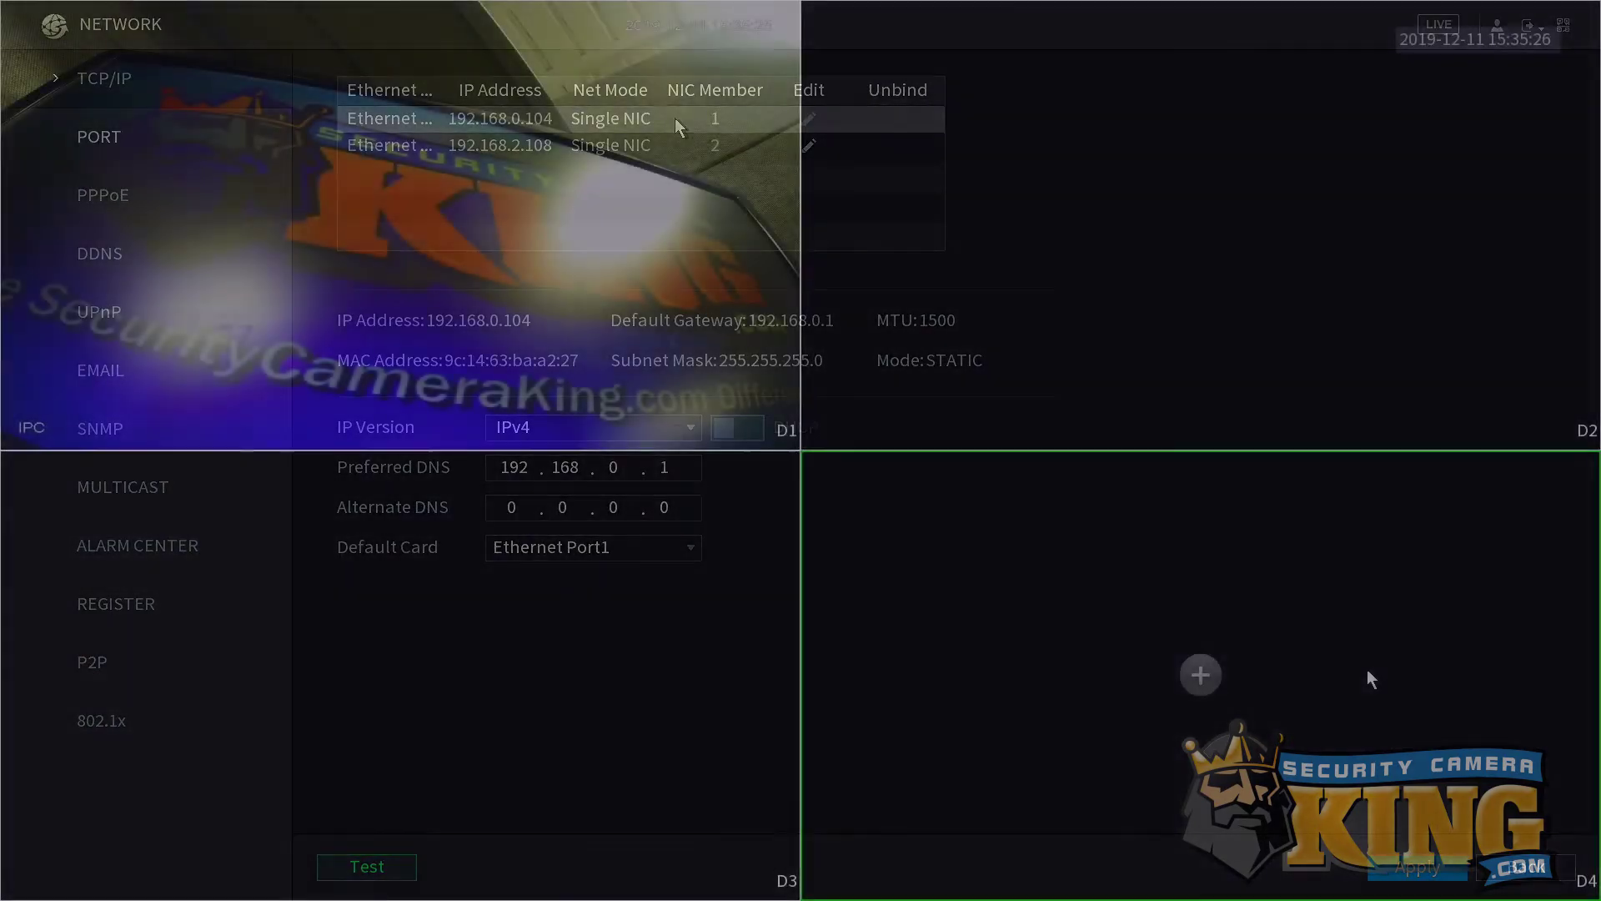
Recheck the NVR port settings, then download Smart PSS-v2.01 from the vendor's downloads page.
right_click(1064, 200)
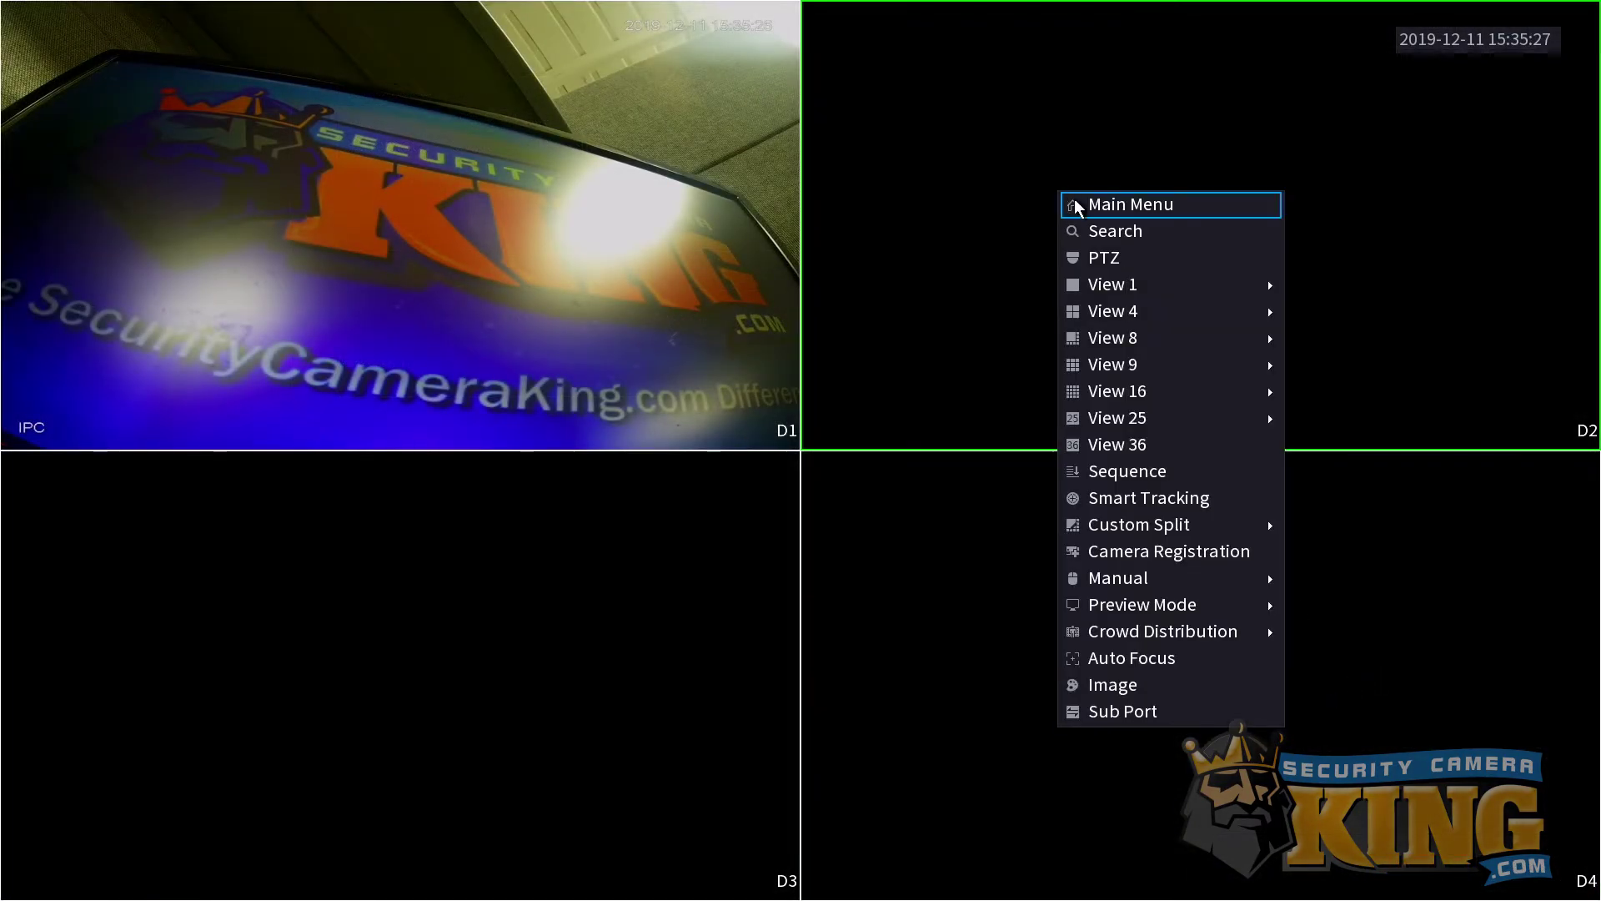
click(1082, 209)
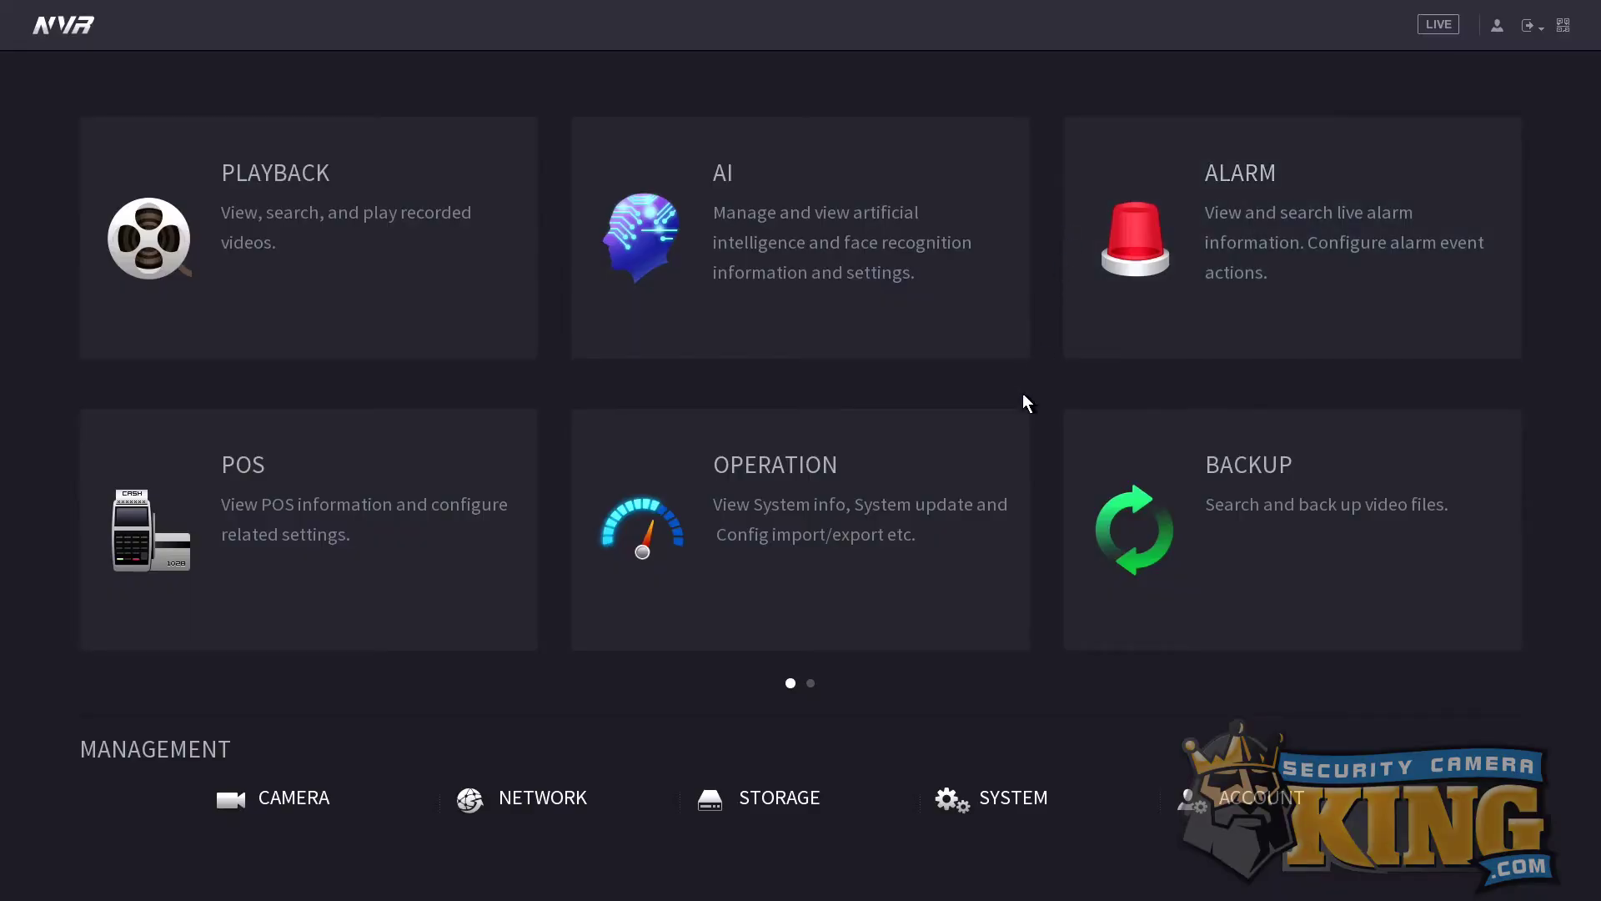
click(546, 792)
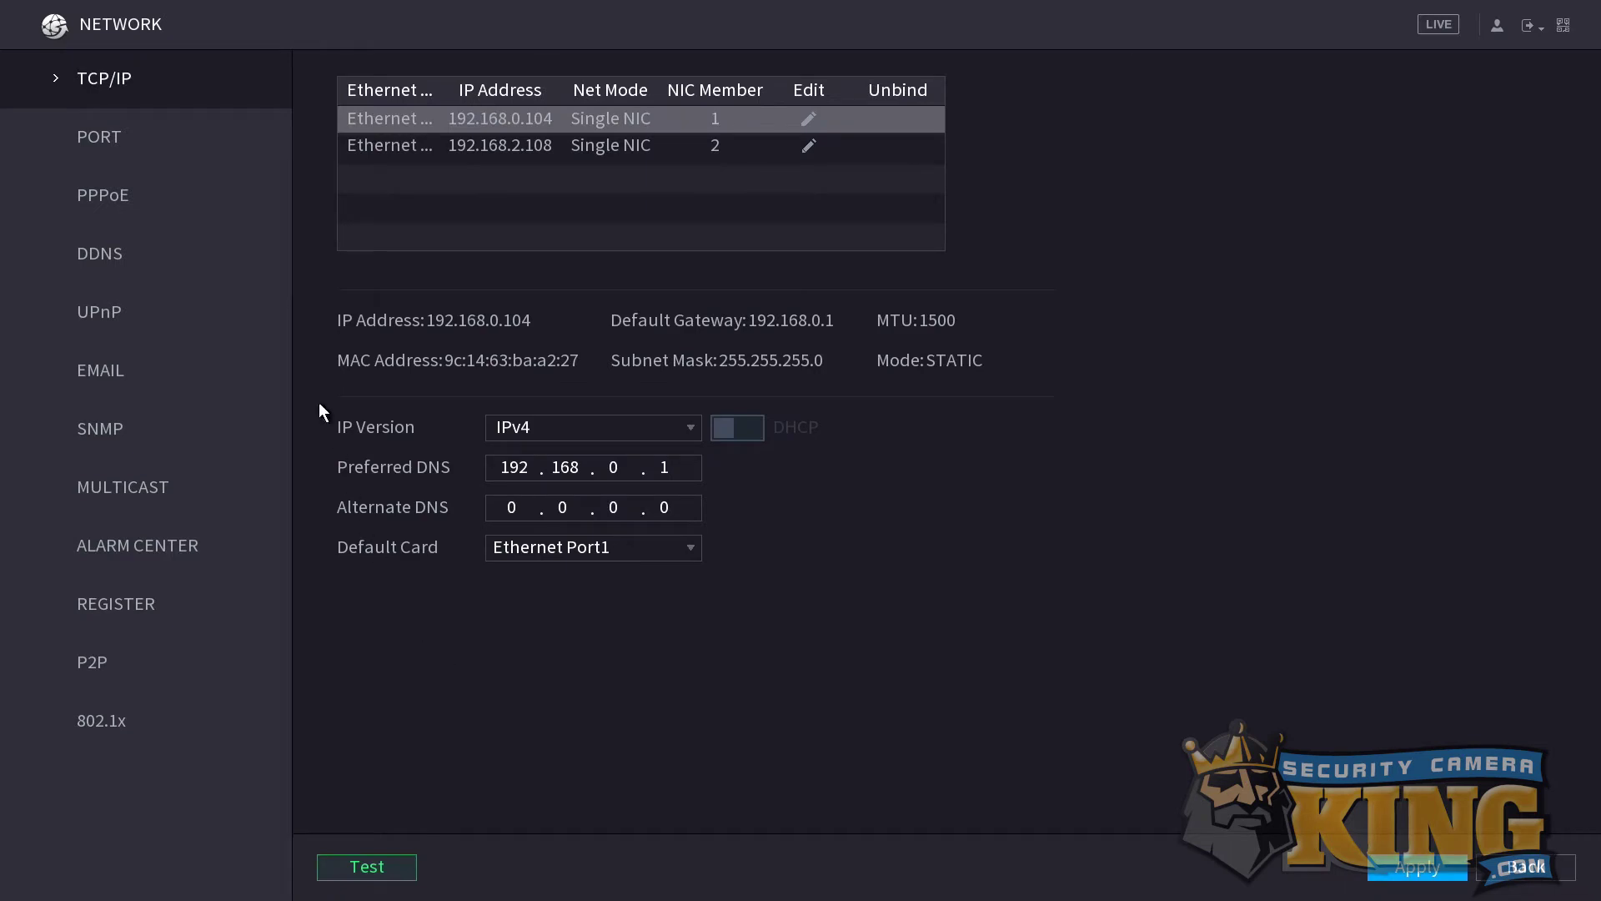
click(162, 137)
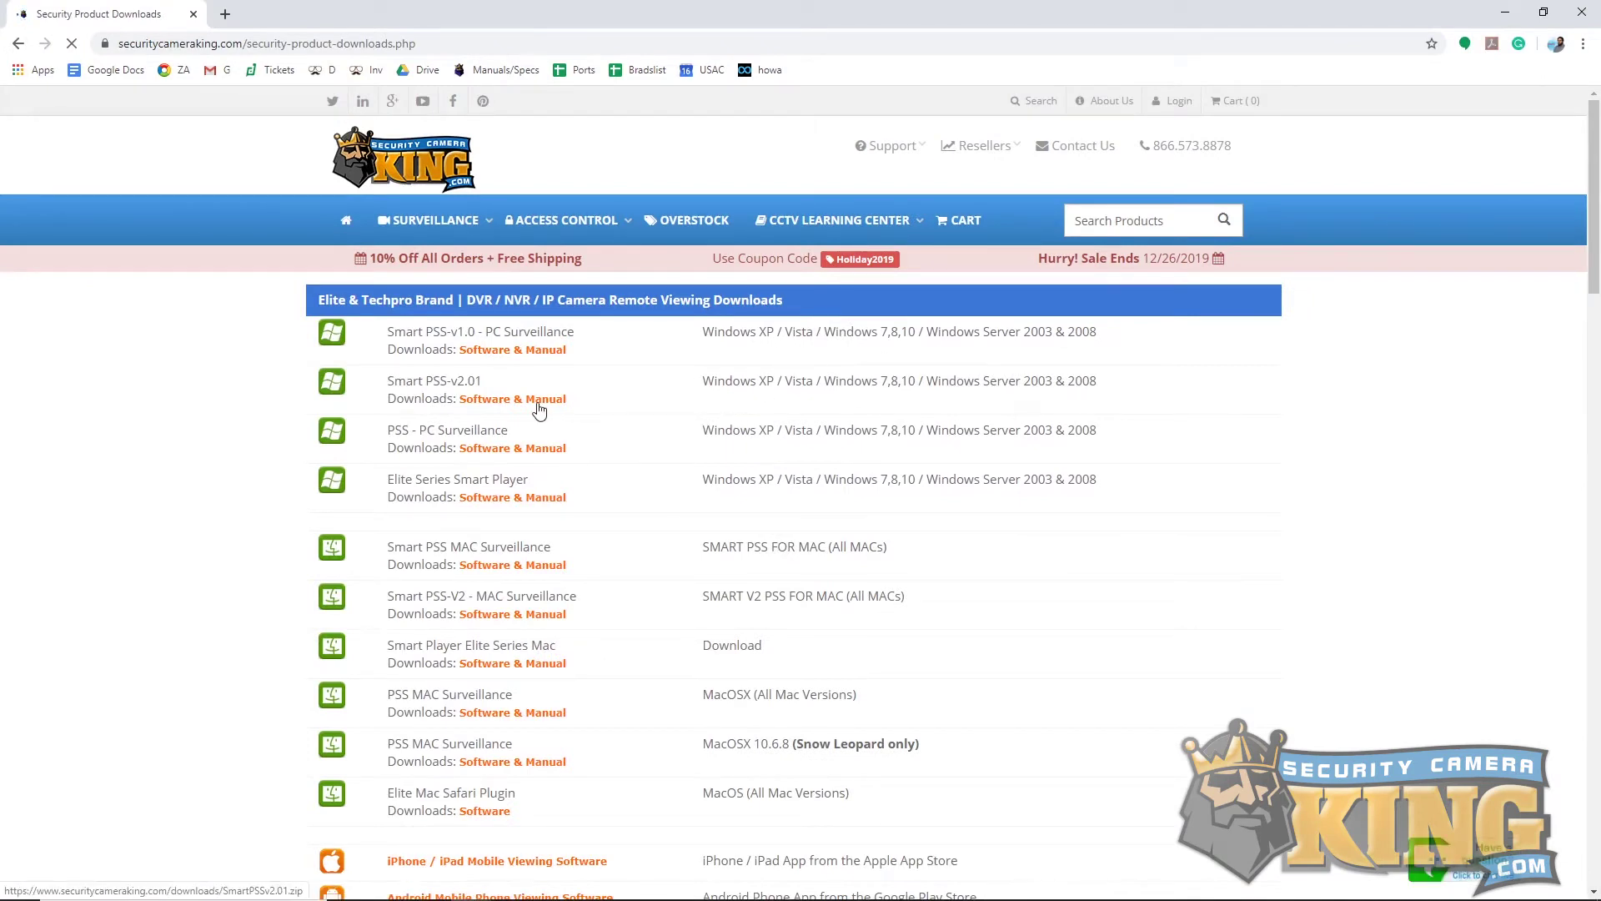
click(539, 408)
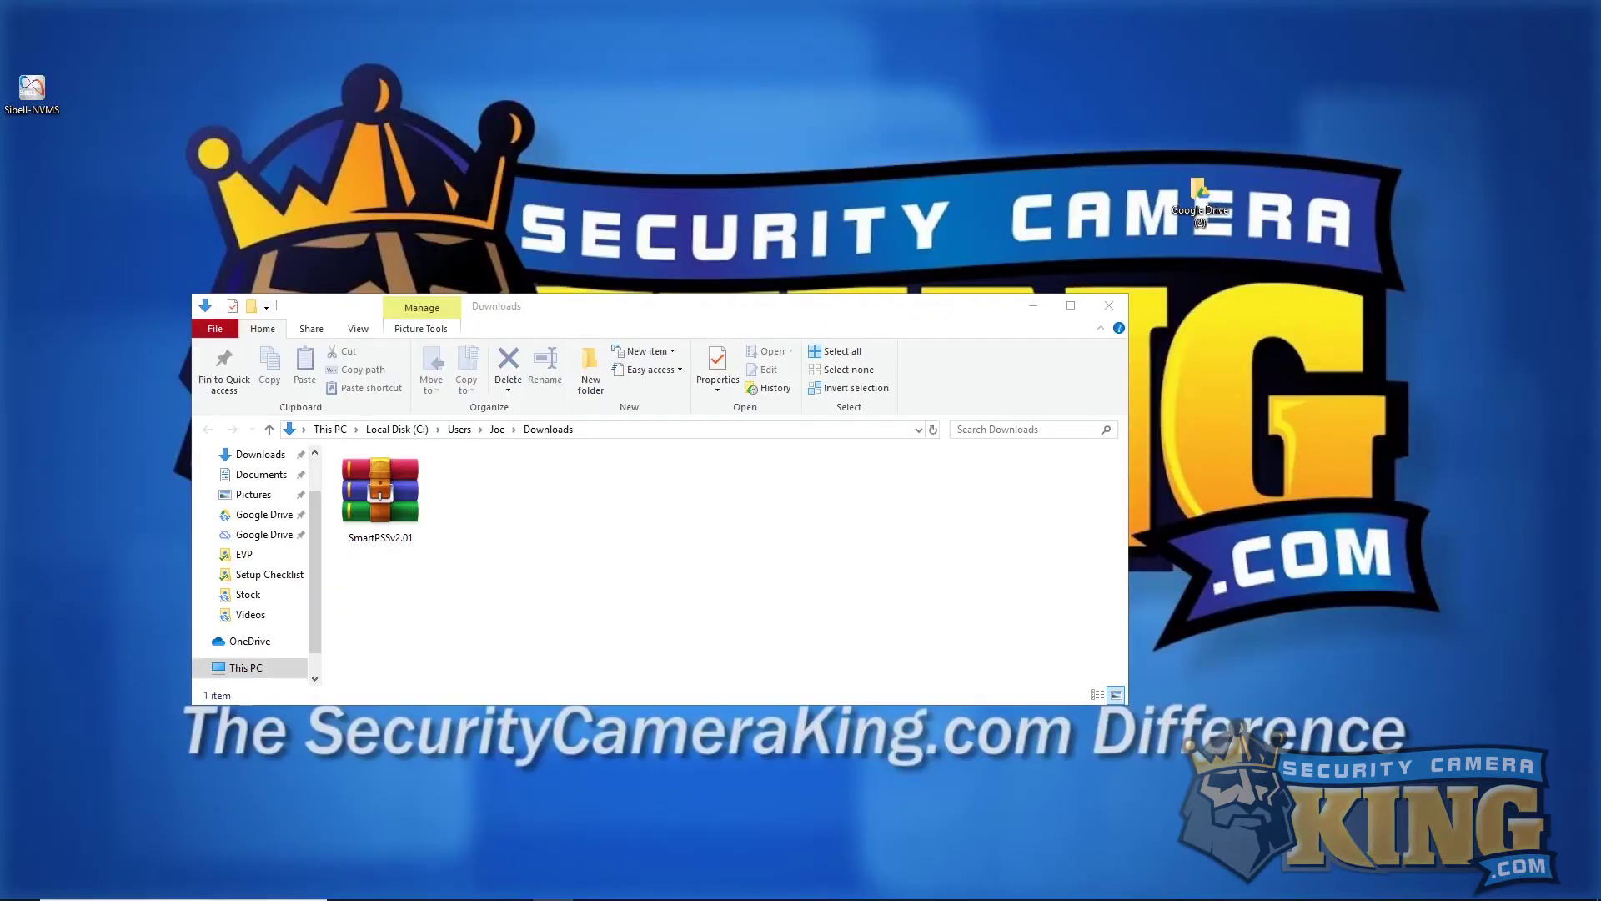
Extract the SmartPSSv2.01 archive into Downloads, run the installer and accept the license agreement.
right_click(380, 475)
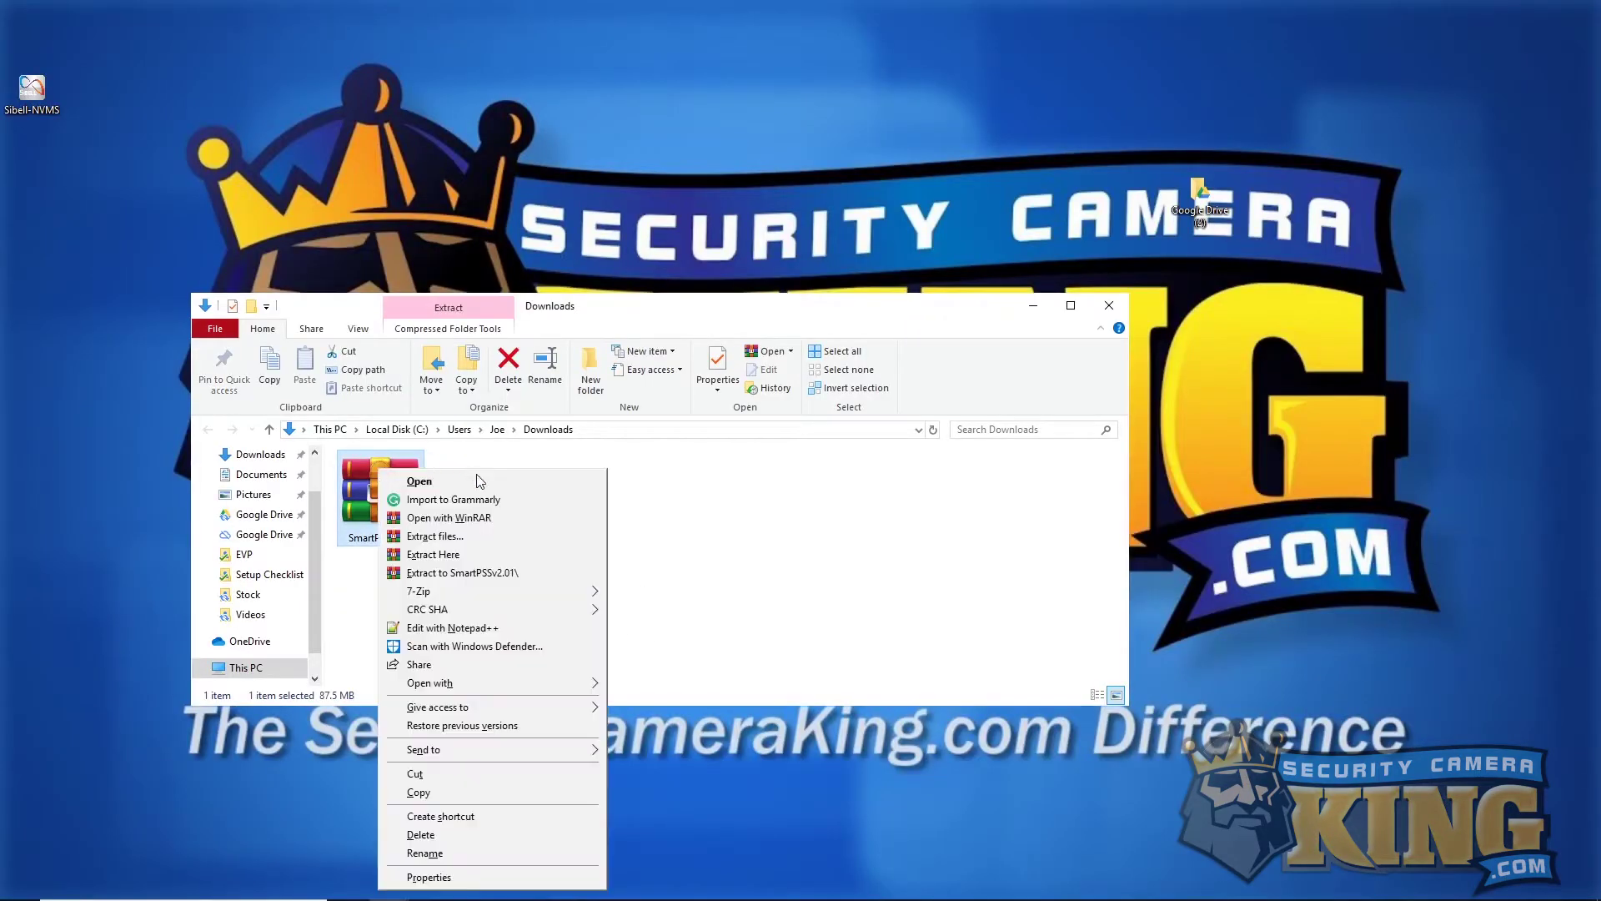
click(510, 553)
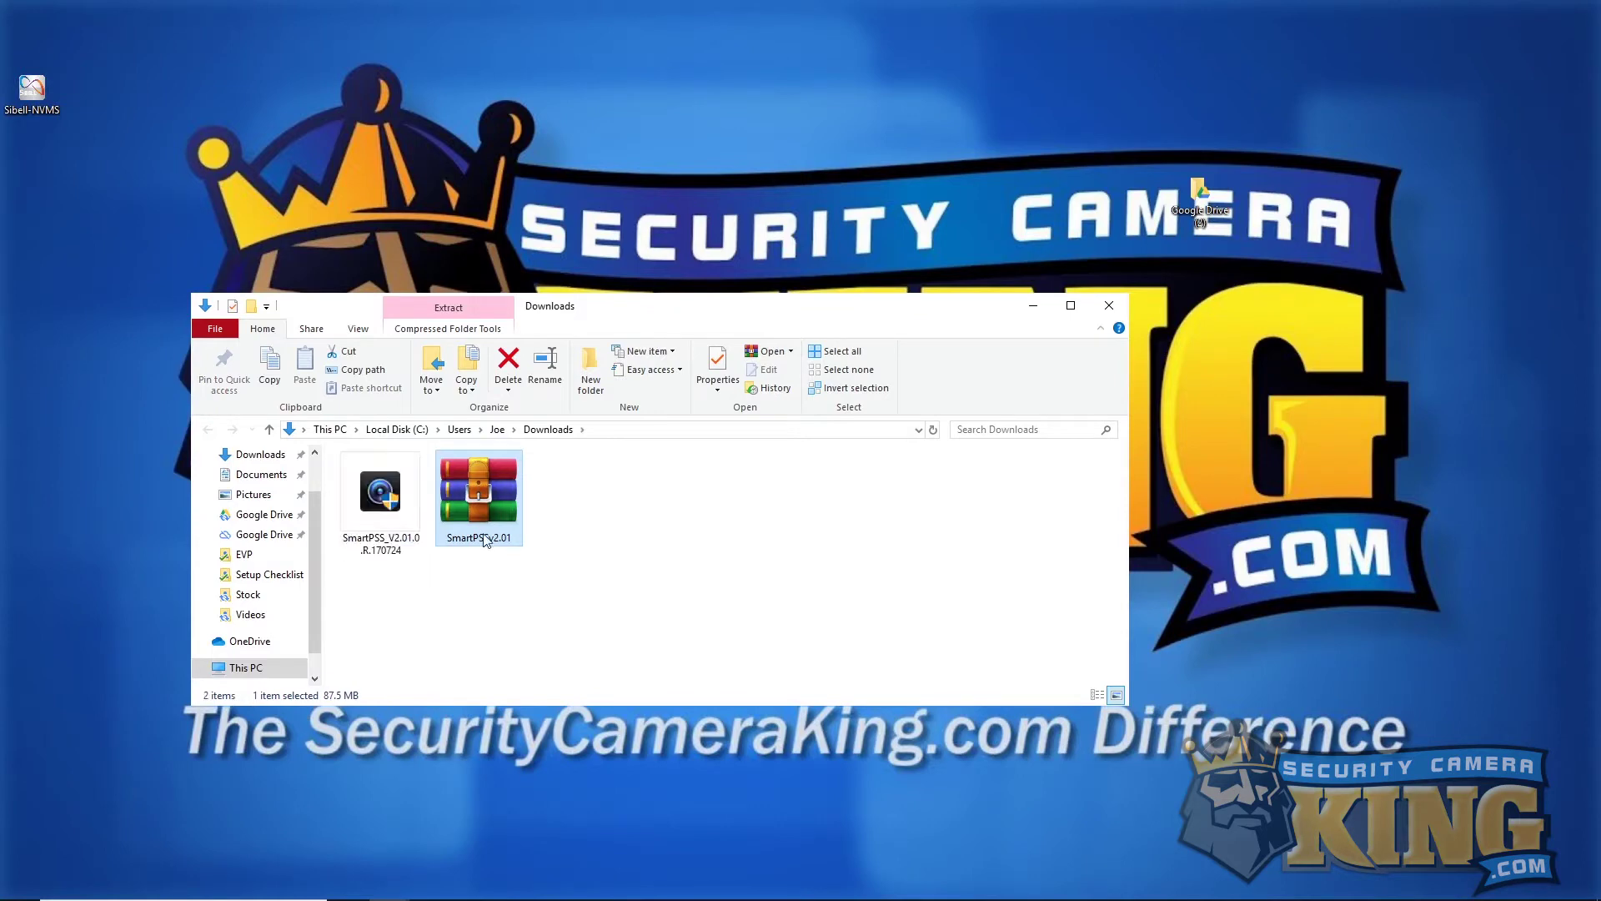
double_click(384, 490)
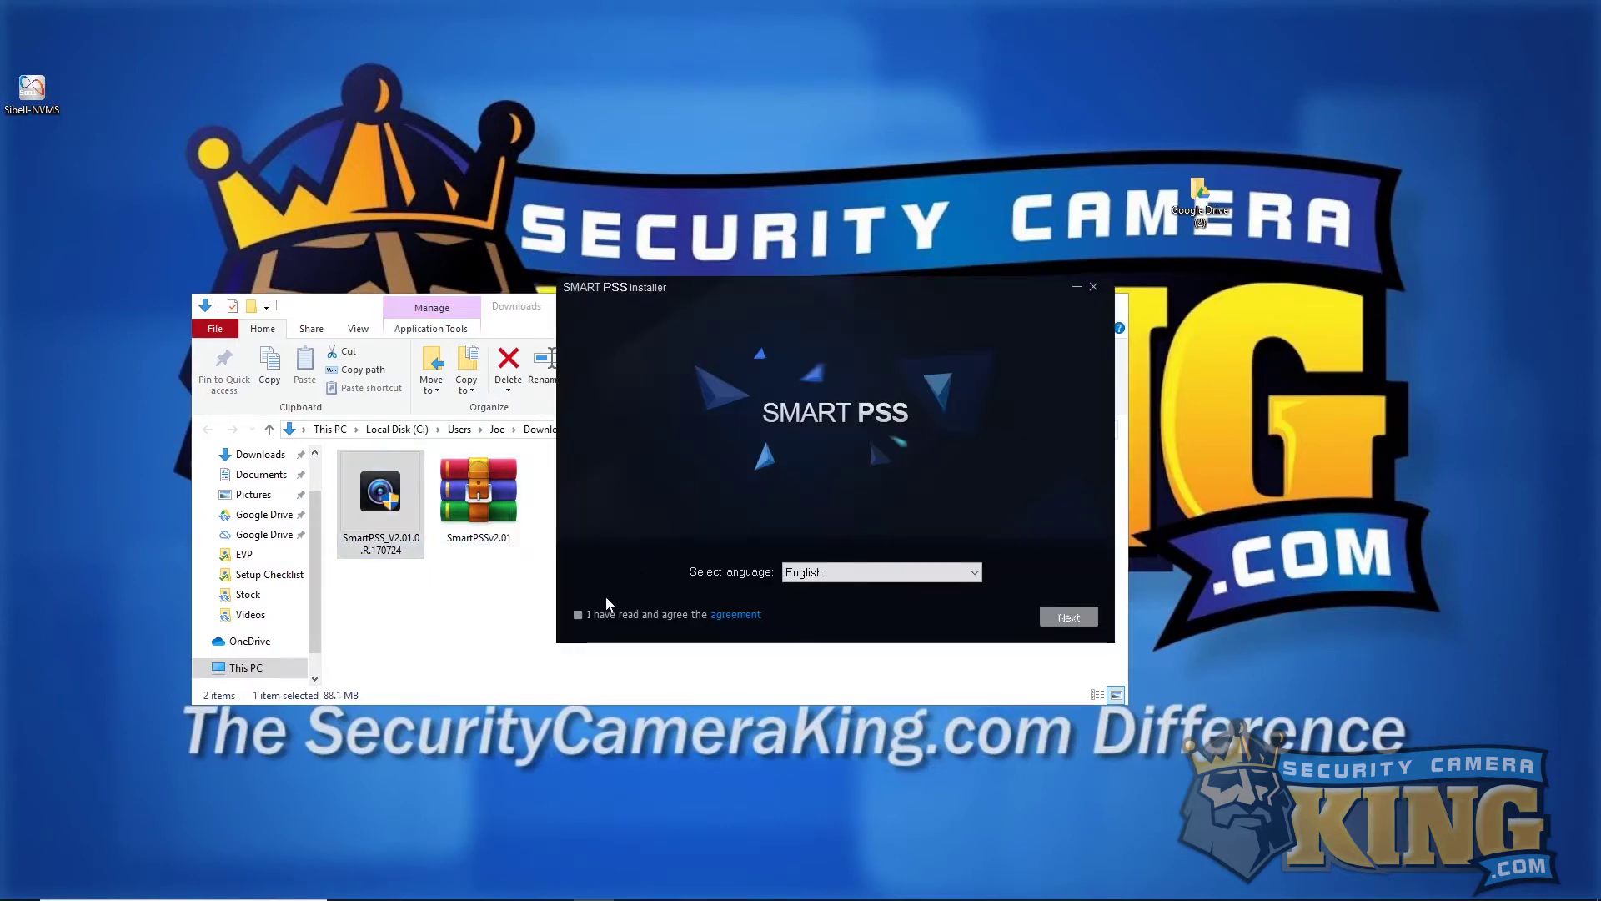
click(577, 615)
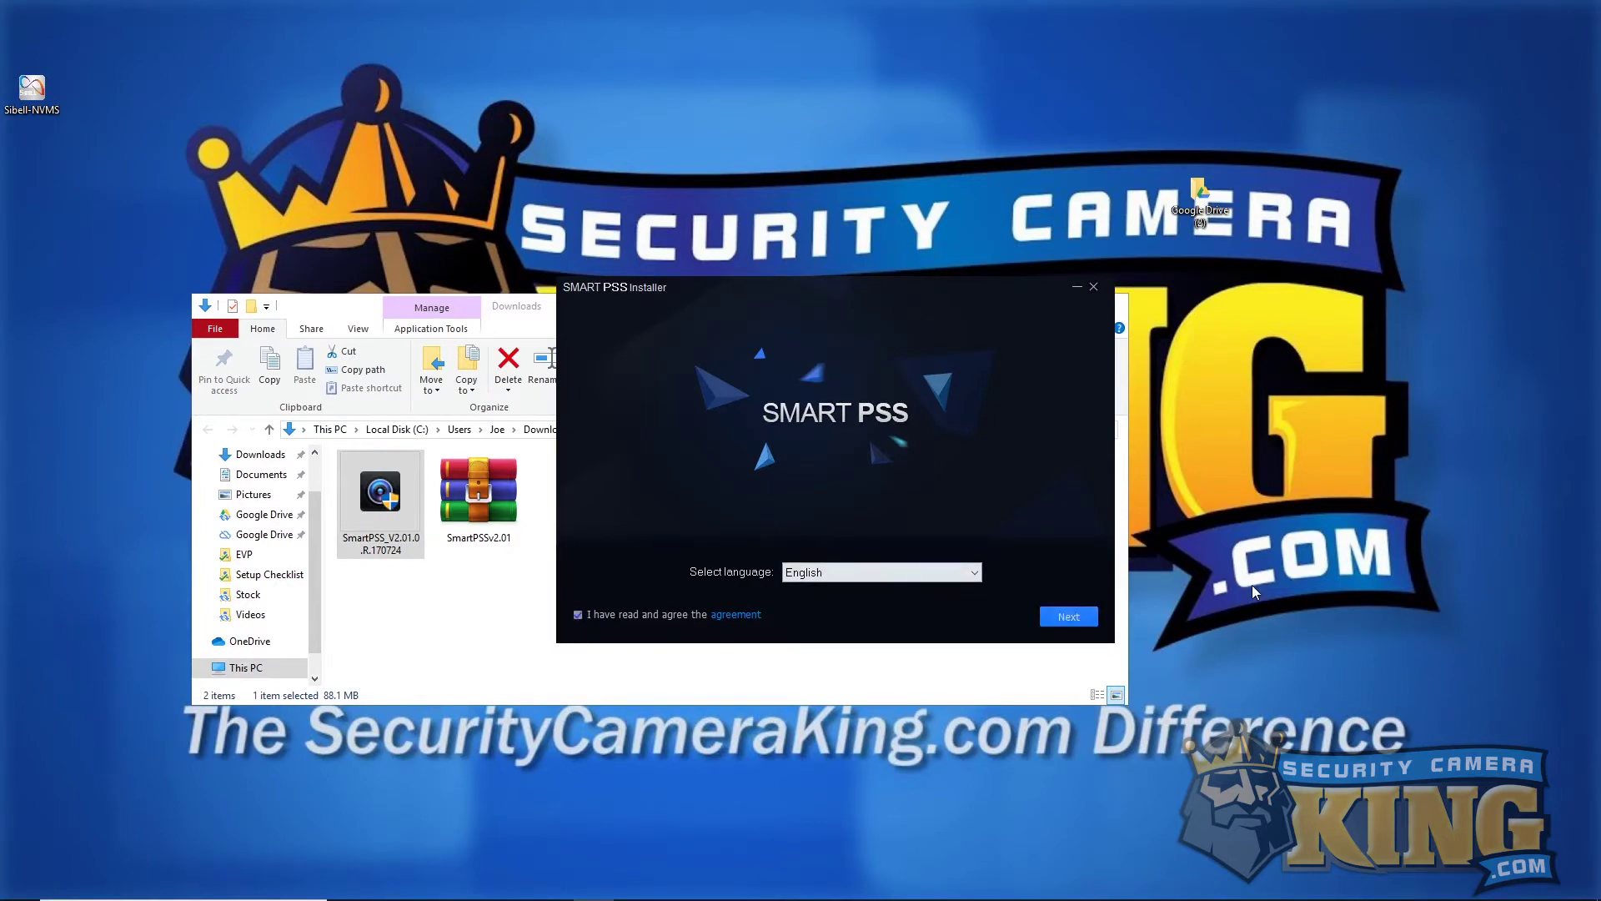
click(1070, 617)
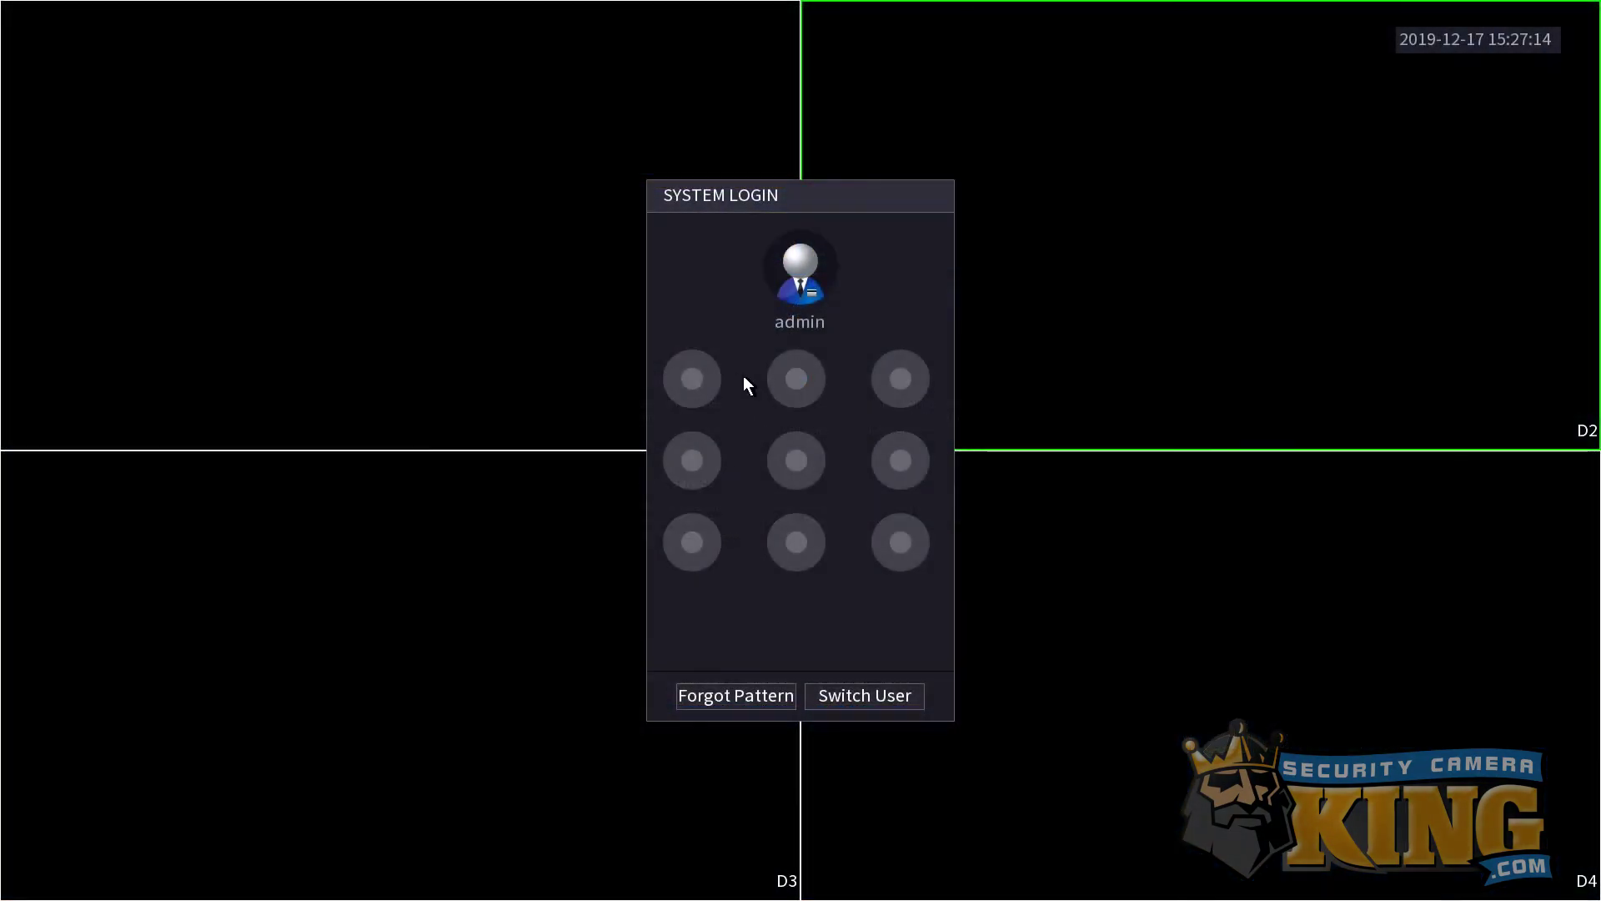
Switch the NVR login from unlock pattern to username and password, then launch SmartPSS from the desktop.
drag(799, 540, 821, 533)
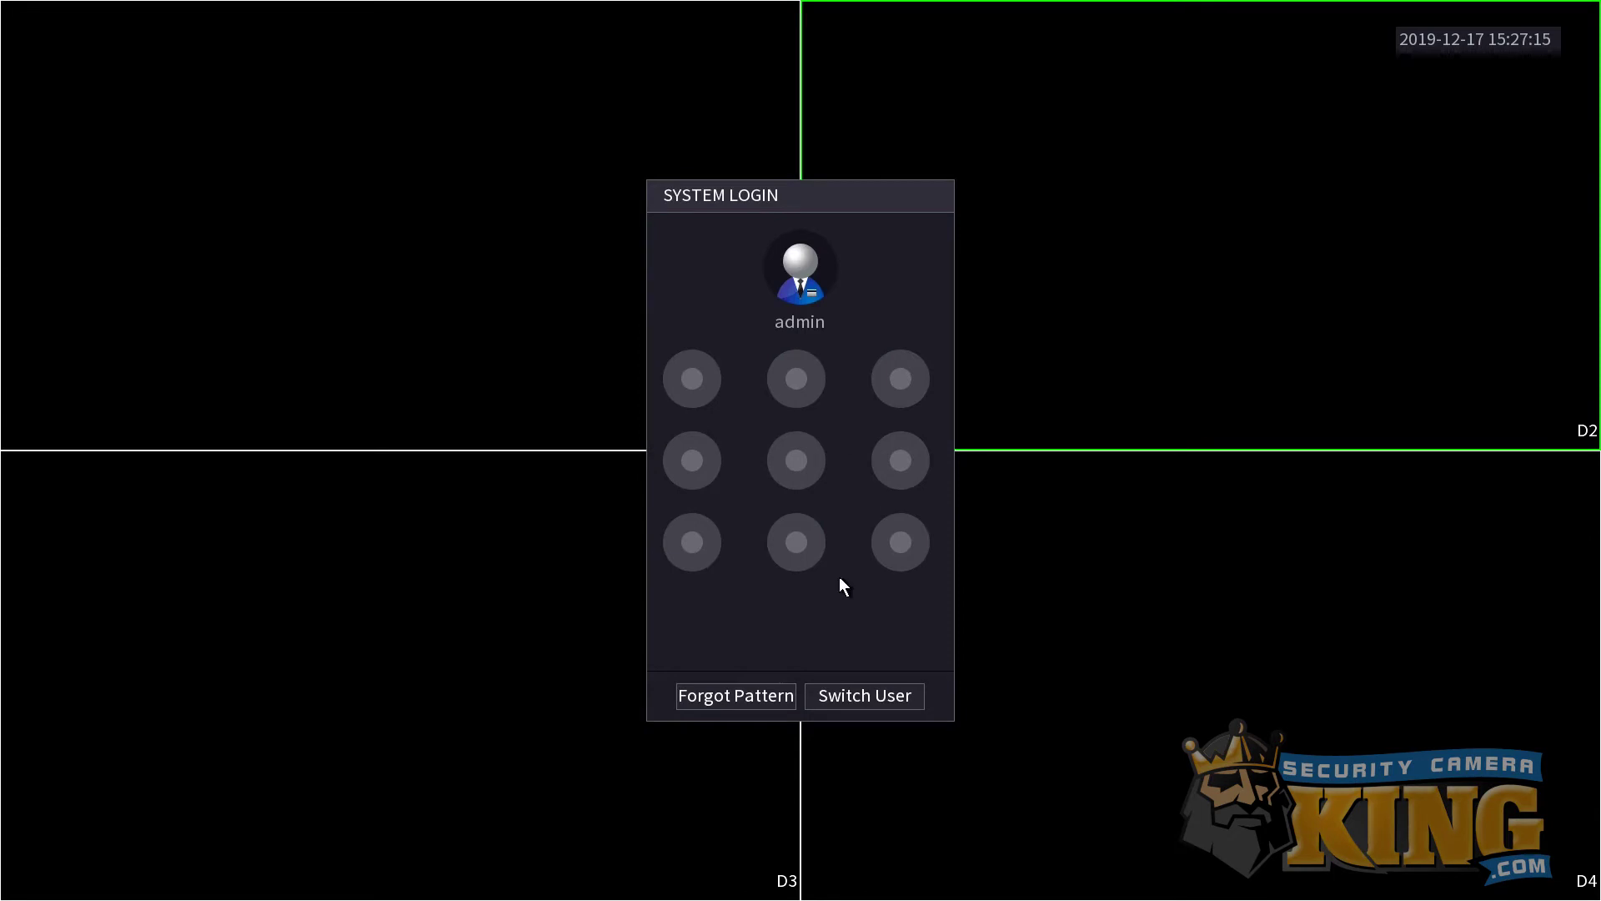
click(727, 694)
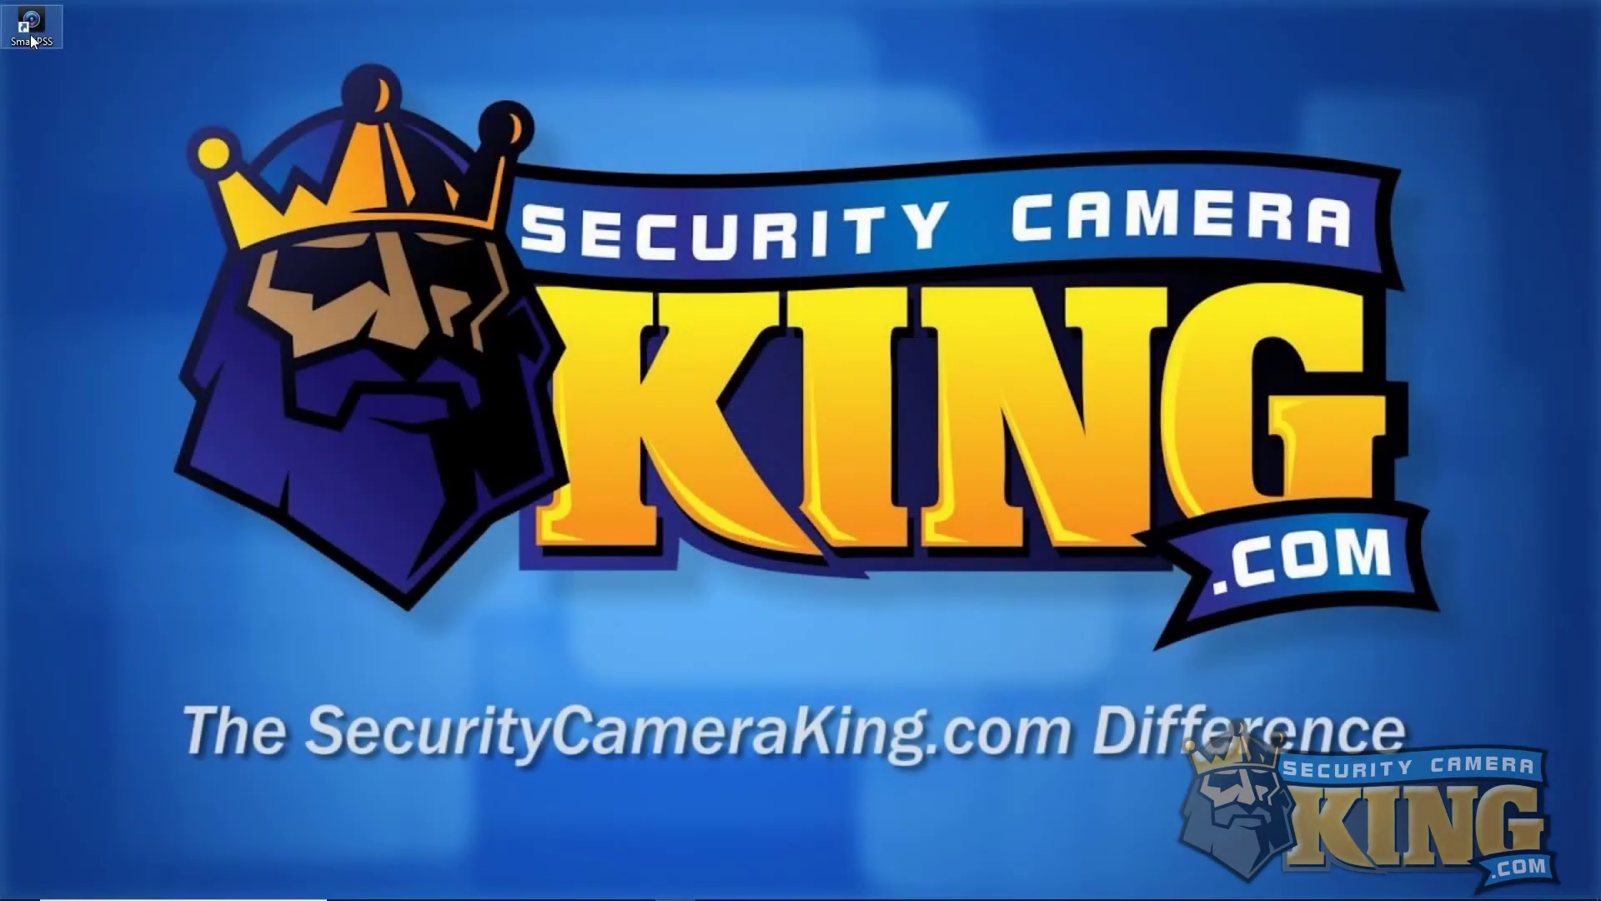
double_click(32, 39)
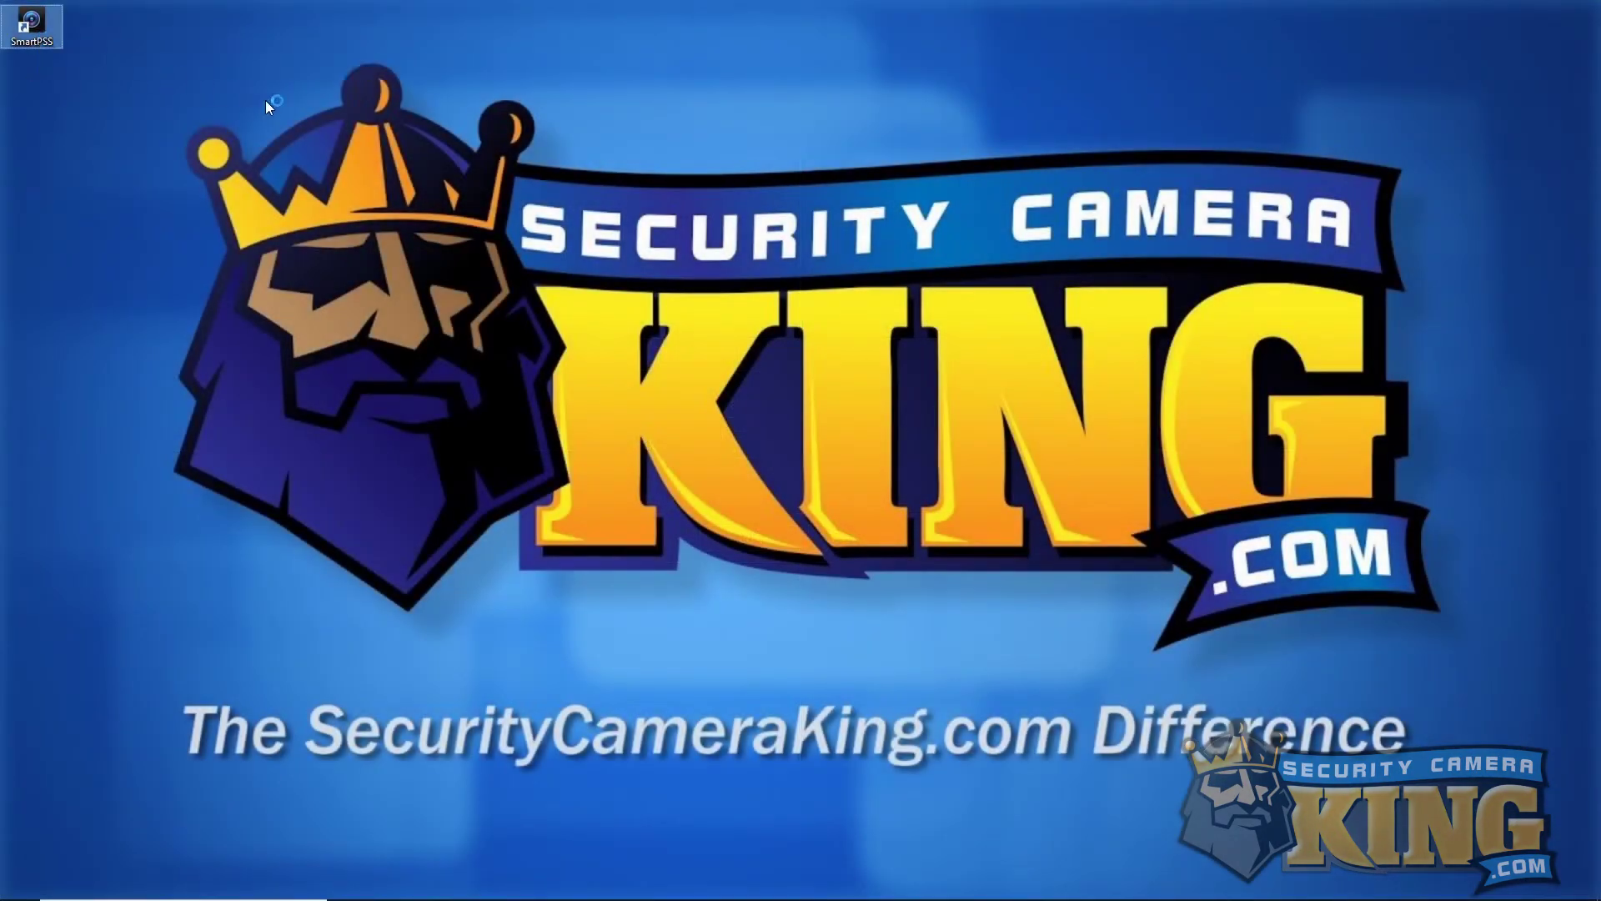
Set and confirm the SmartPSS admin password and enable Auto Login.
click(788, 406)
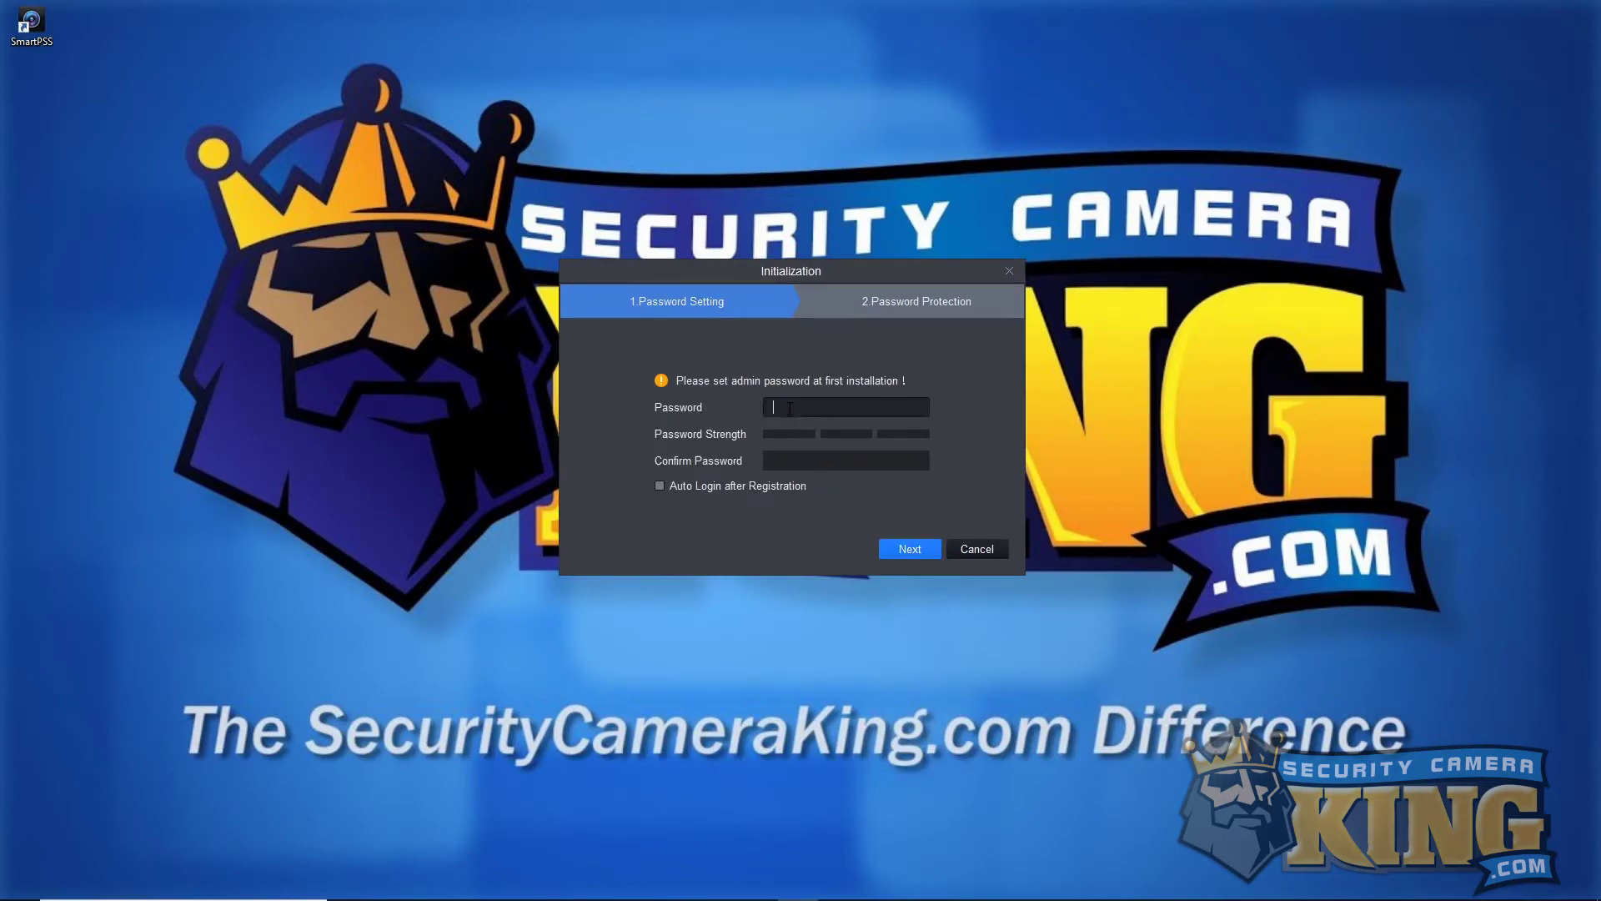
text(admin1234)
key(Tab)
text(admin1)
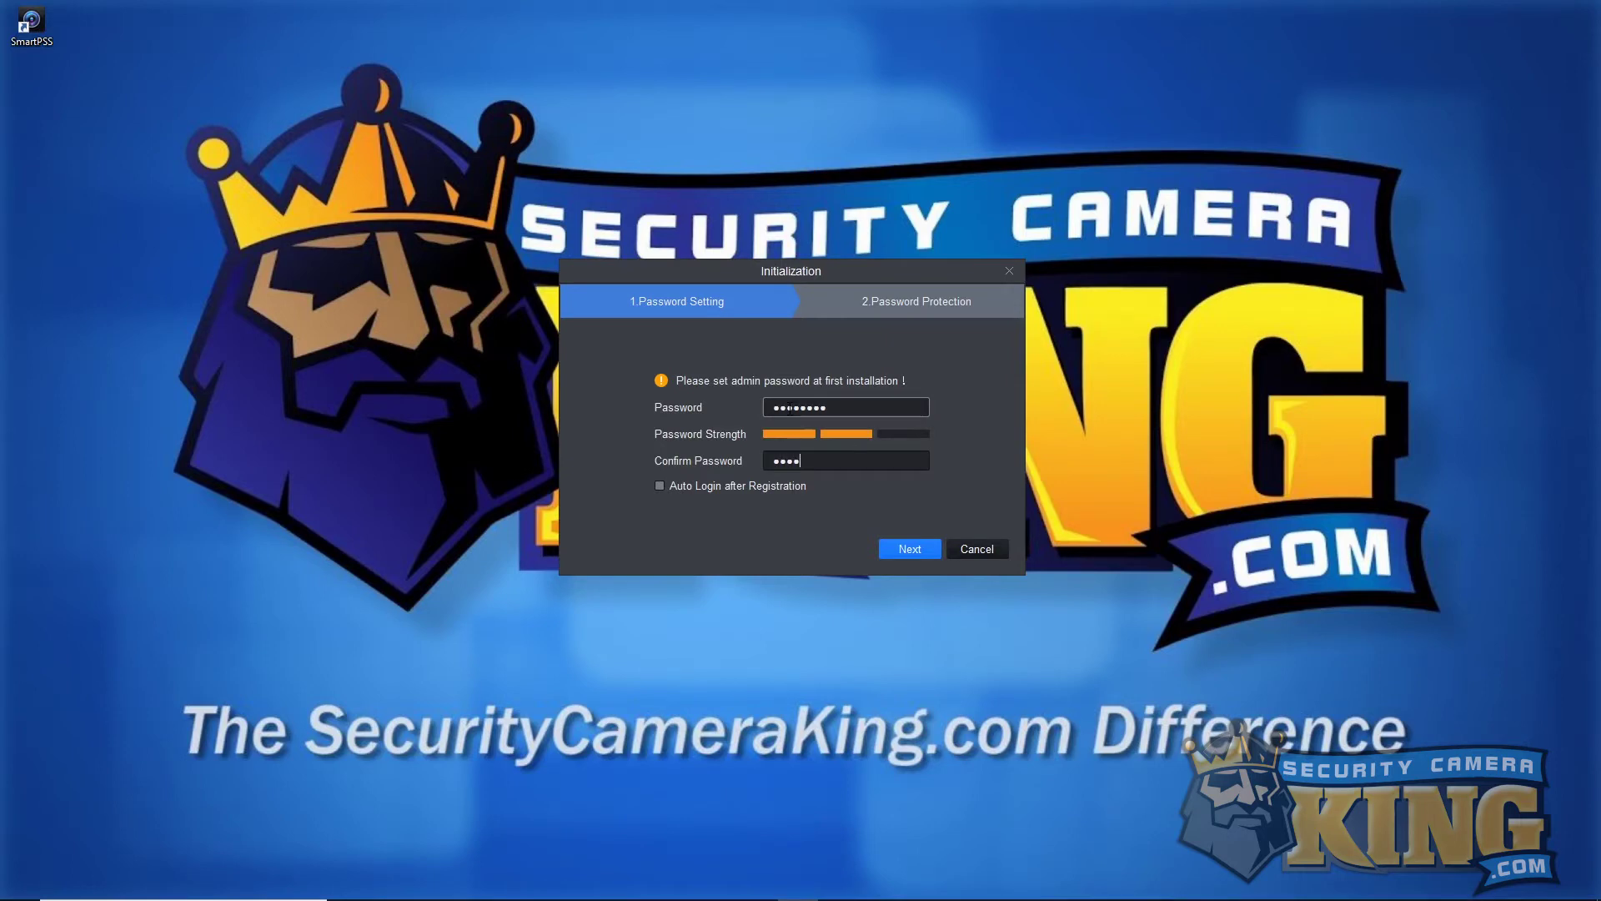
text(23)
click(787, 486)
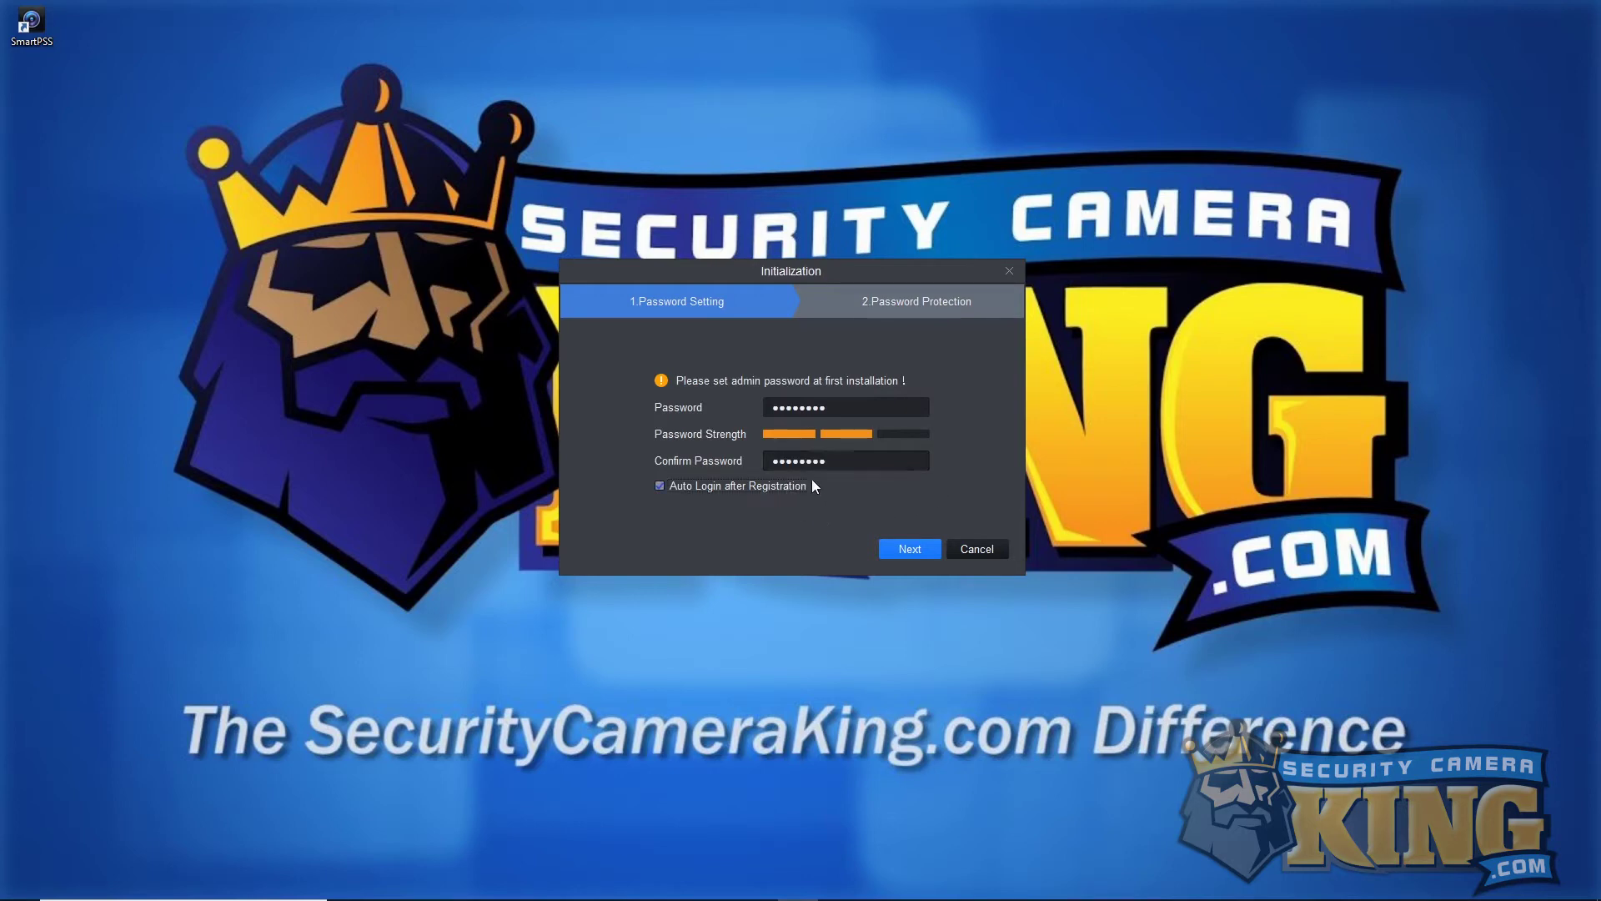
click(910, 548)
Answer the three security questions and finish initialization.
click(764, 389)
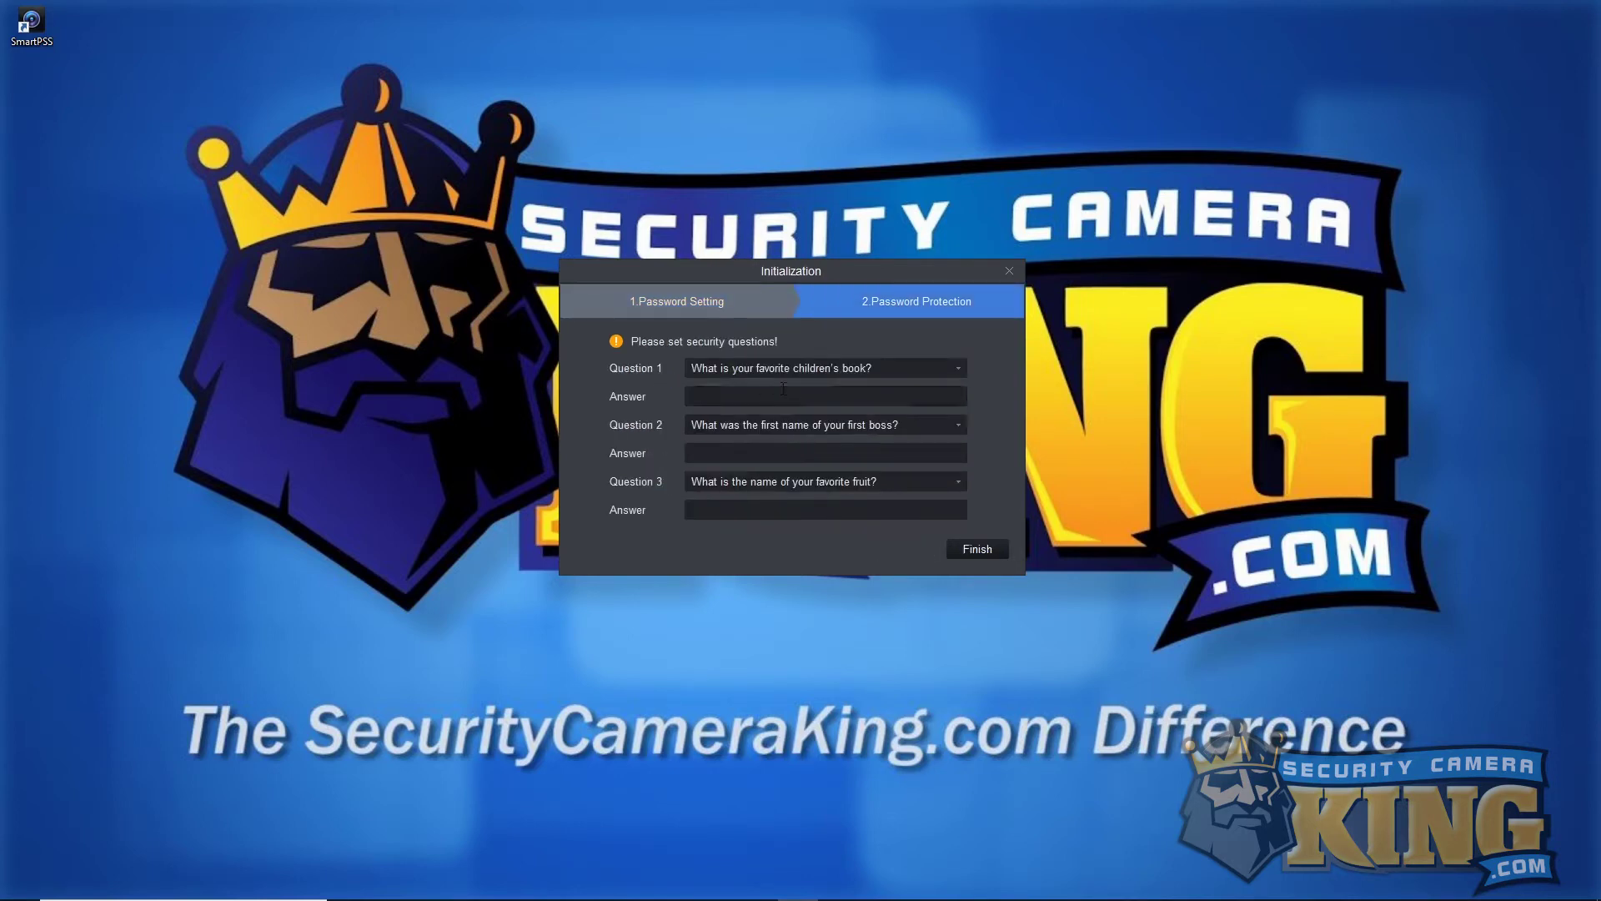
text(admin)
key(Tab)
text(admin)
key(Tab)
text(admin)
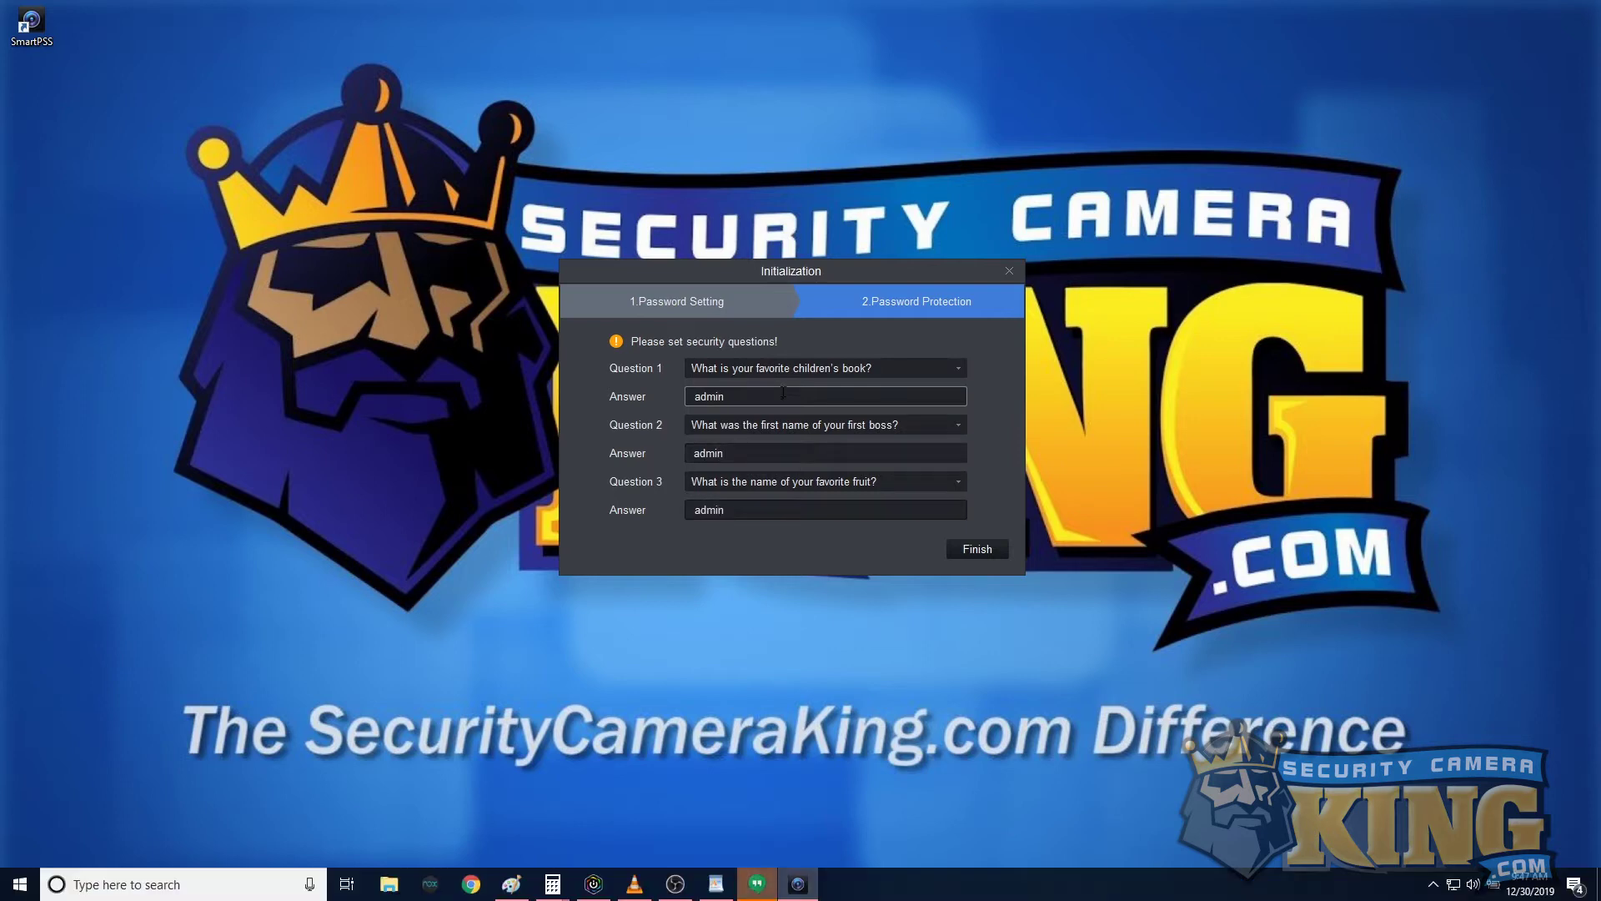
click(990, 544)
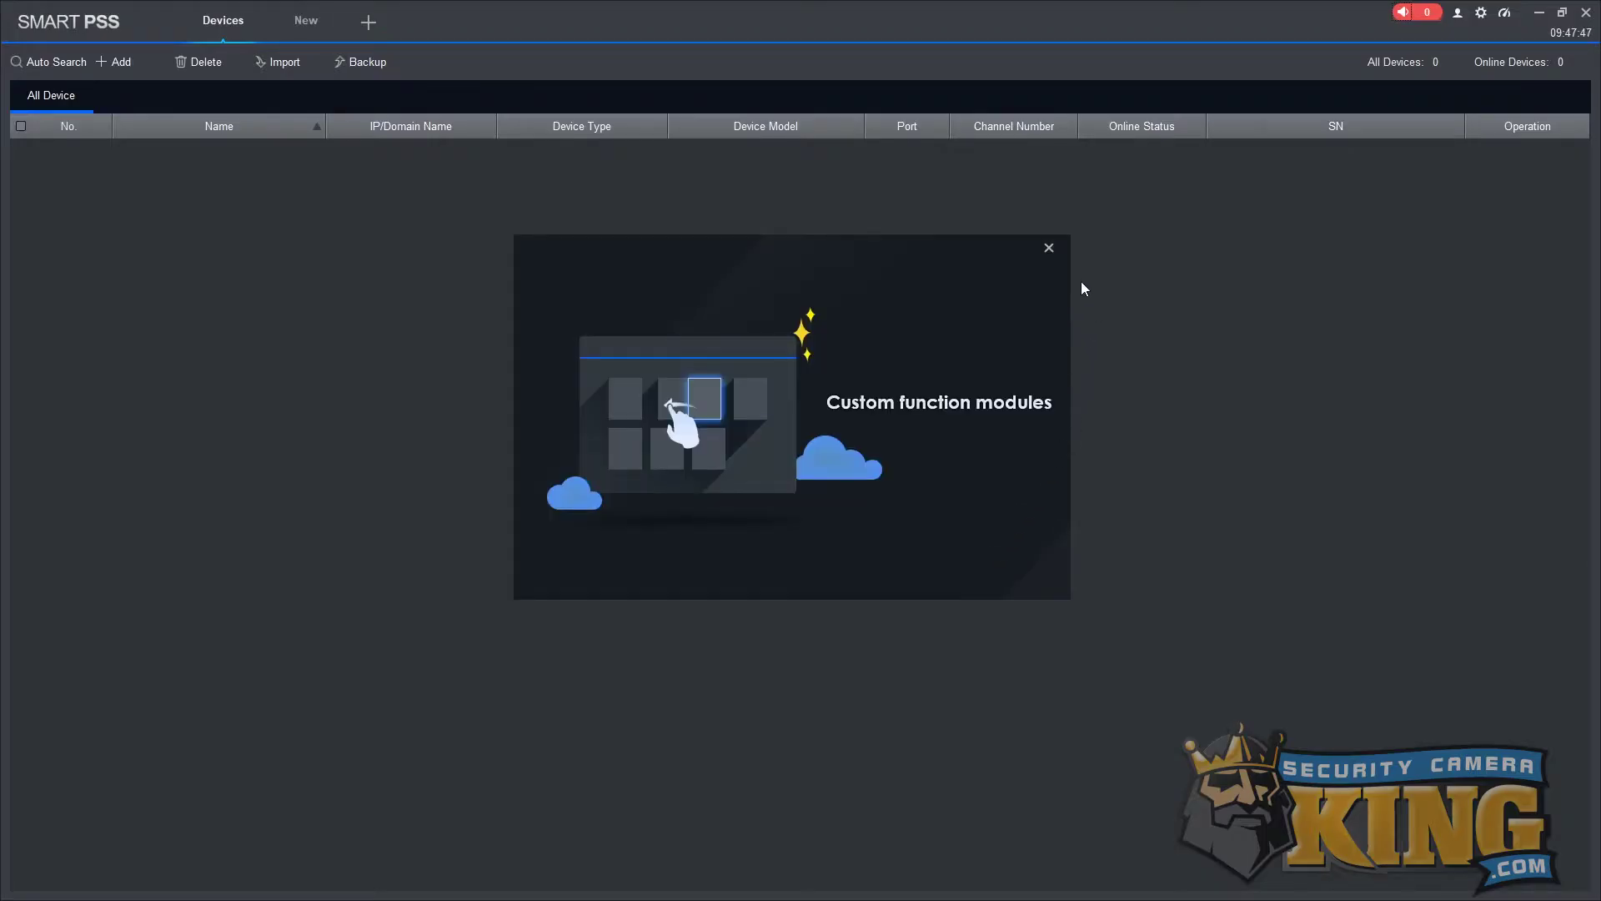
Close the Custom function modules introduction popup.
click(1051, 249)
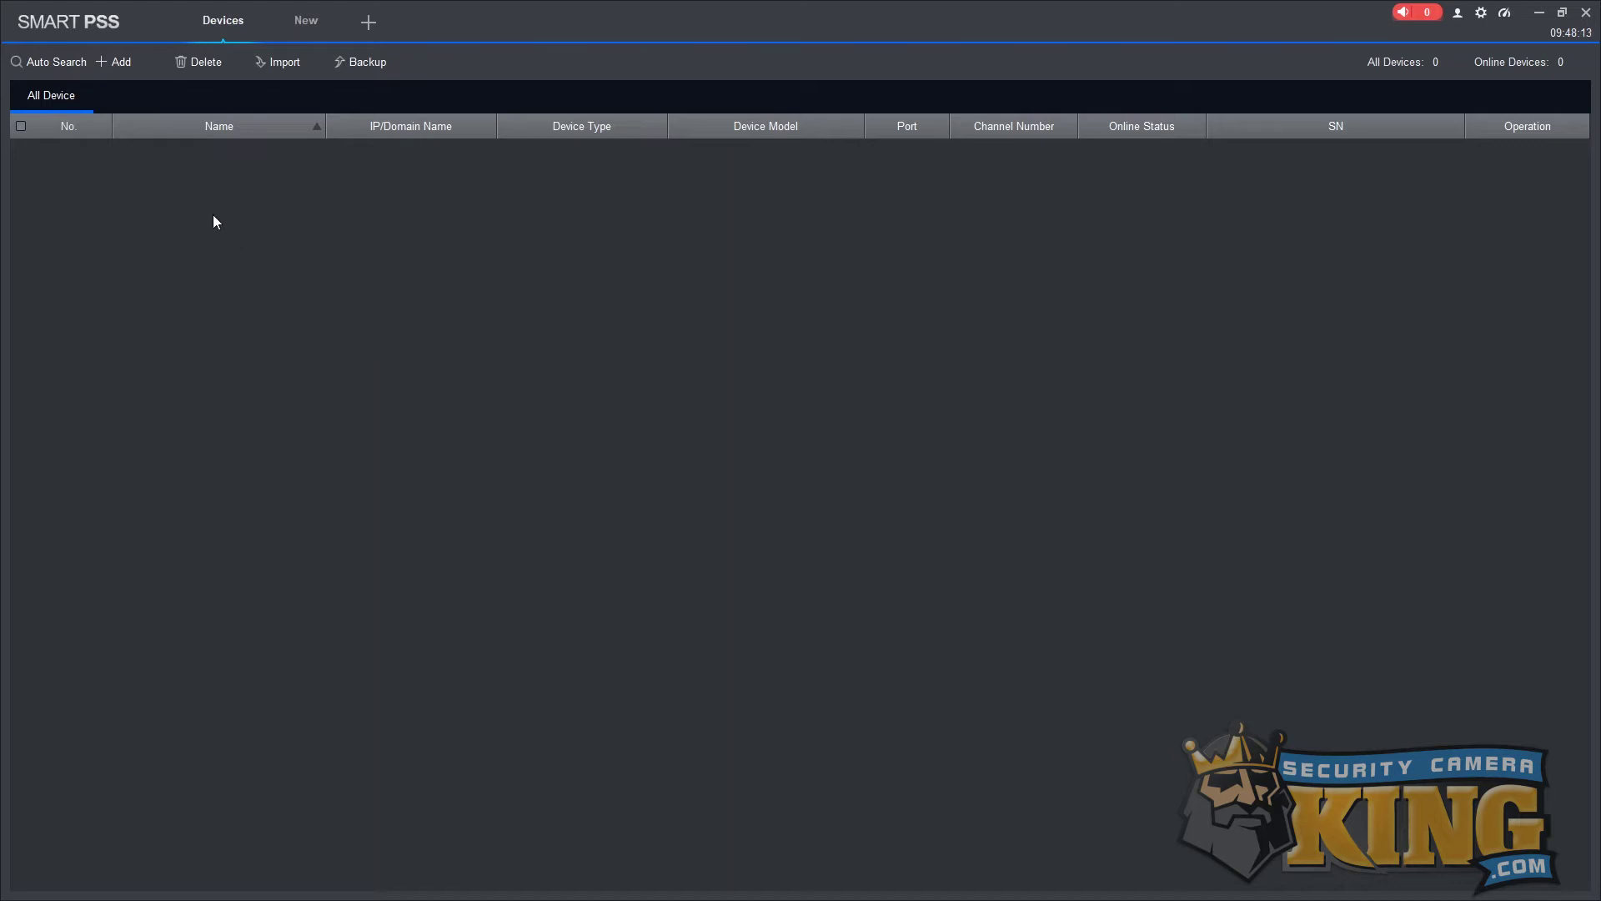
Name the new device 'P2P Cams' and paste the NVR's serial number using the SN (P2P) method.
click(117, 63)
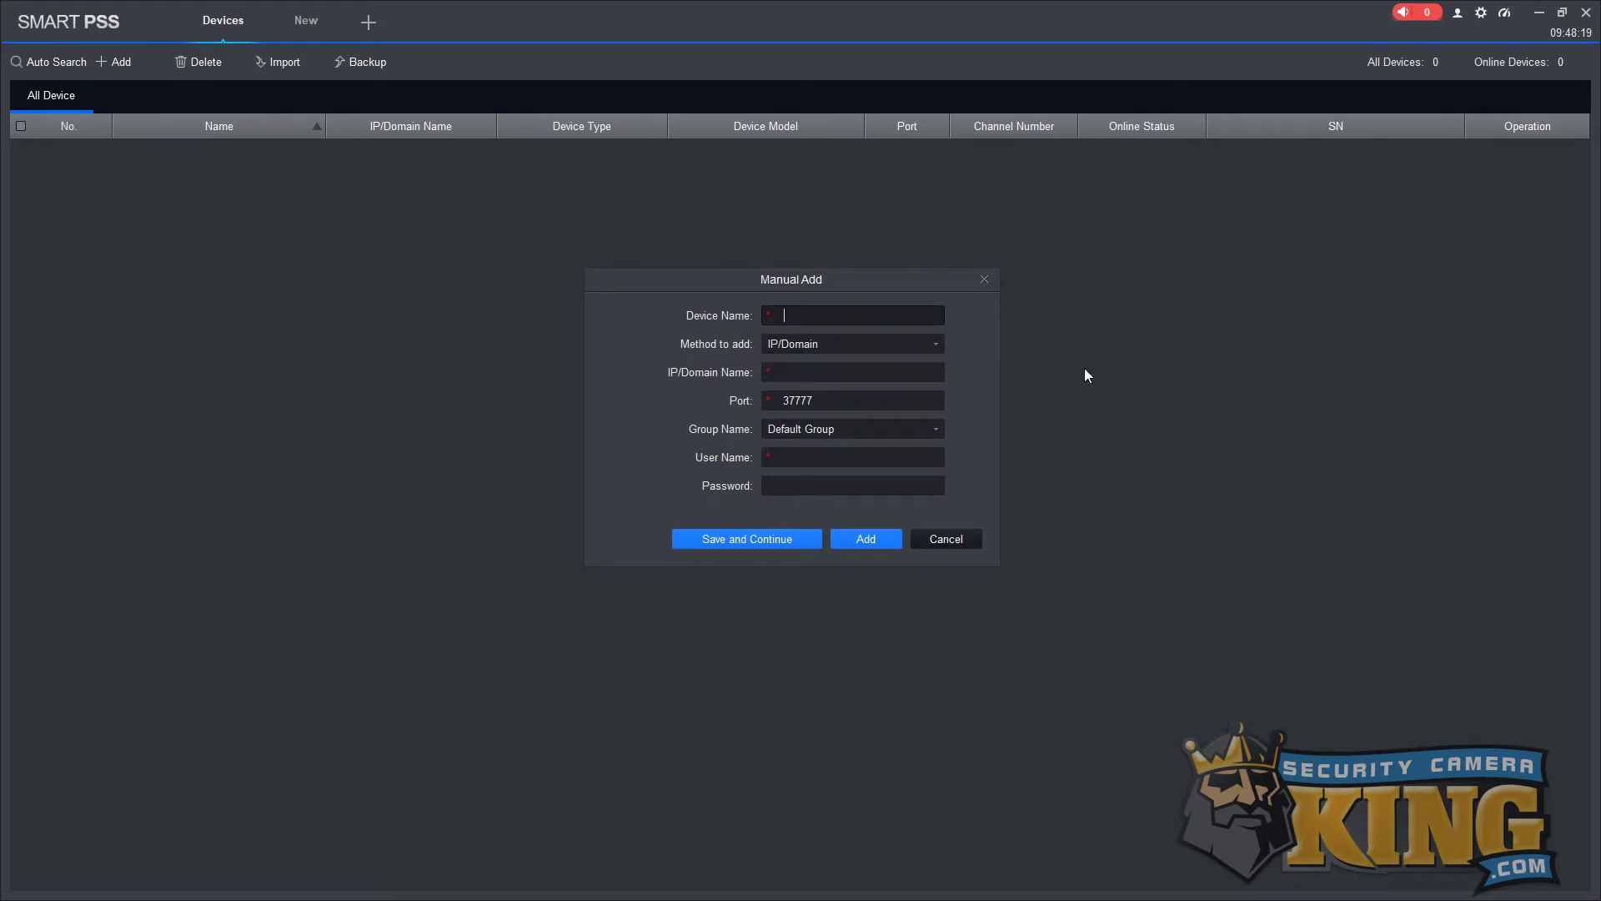
text(P2P Cams)
click(935, 345)
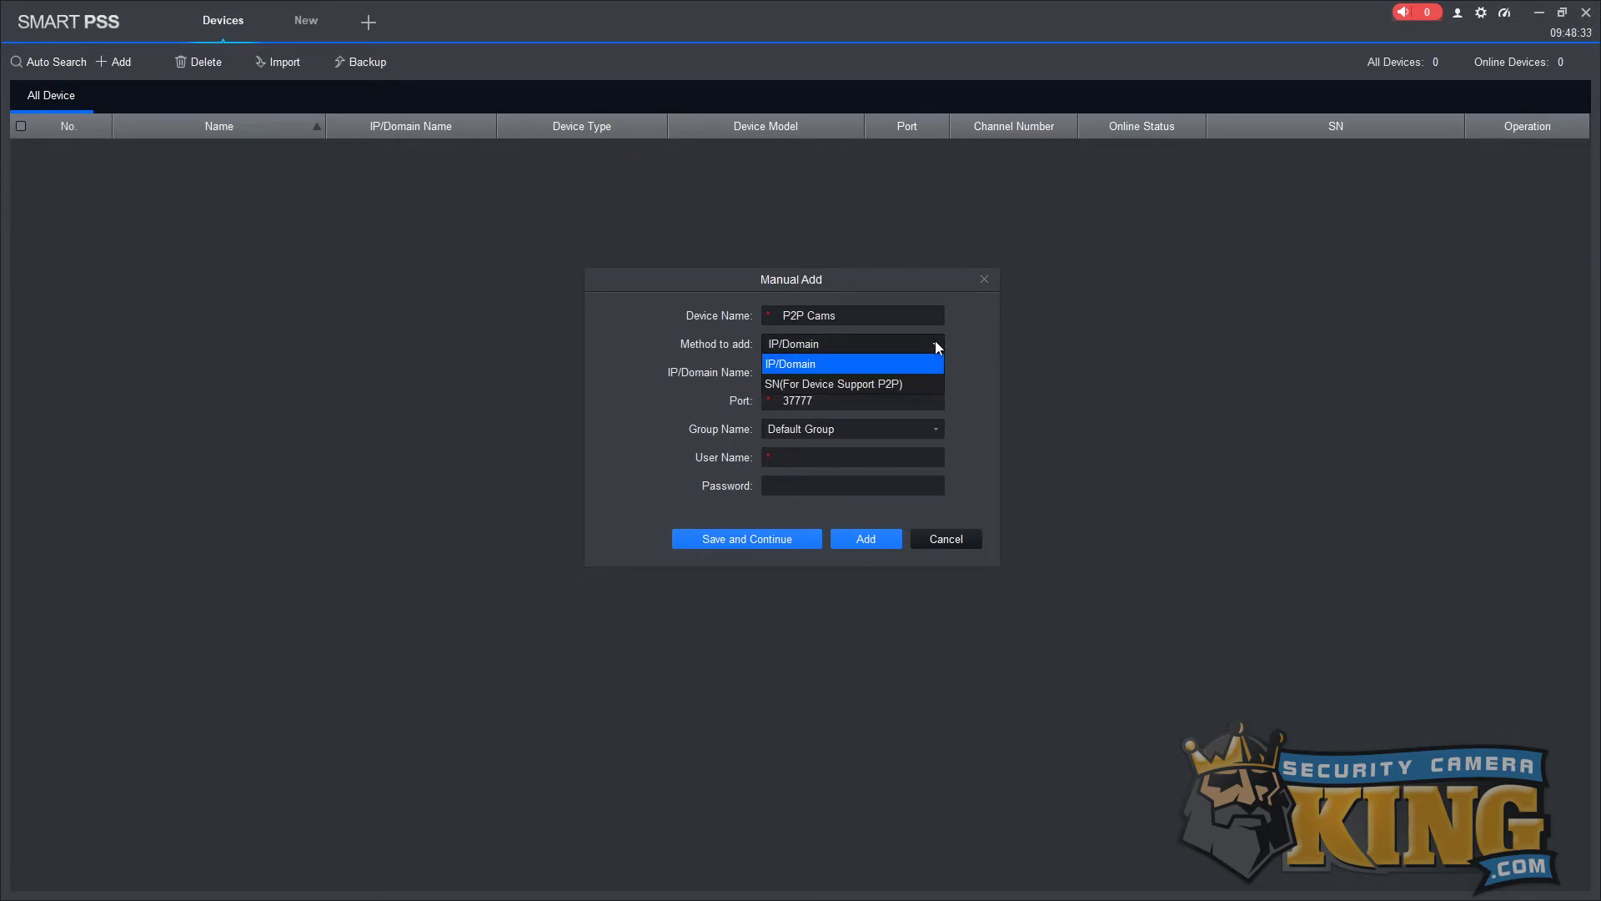
click(931, 385)
click(929, 386)
key(ctrl+v)
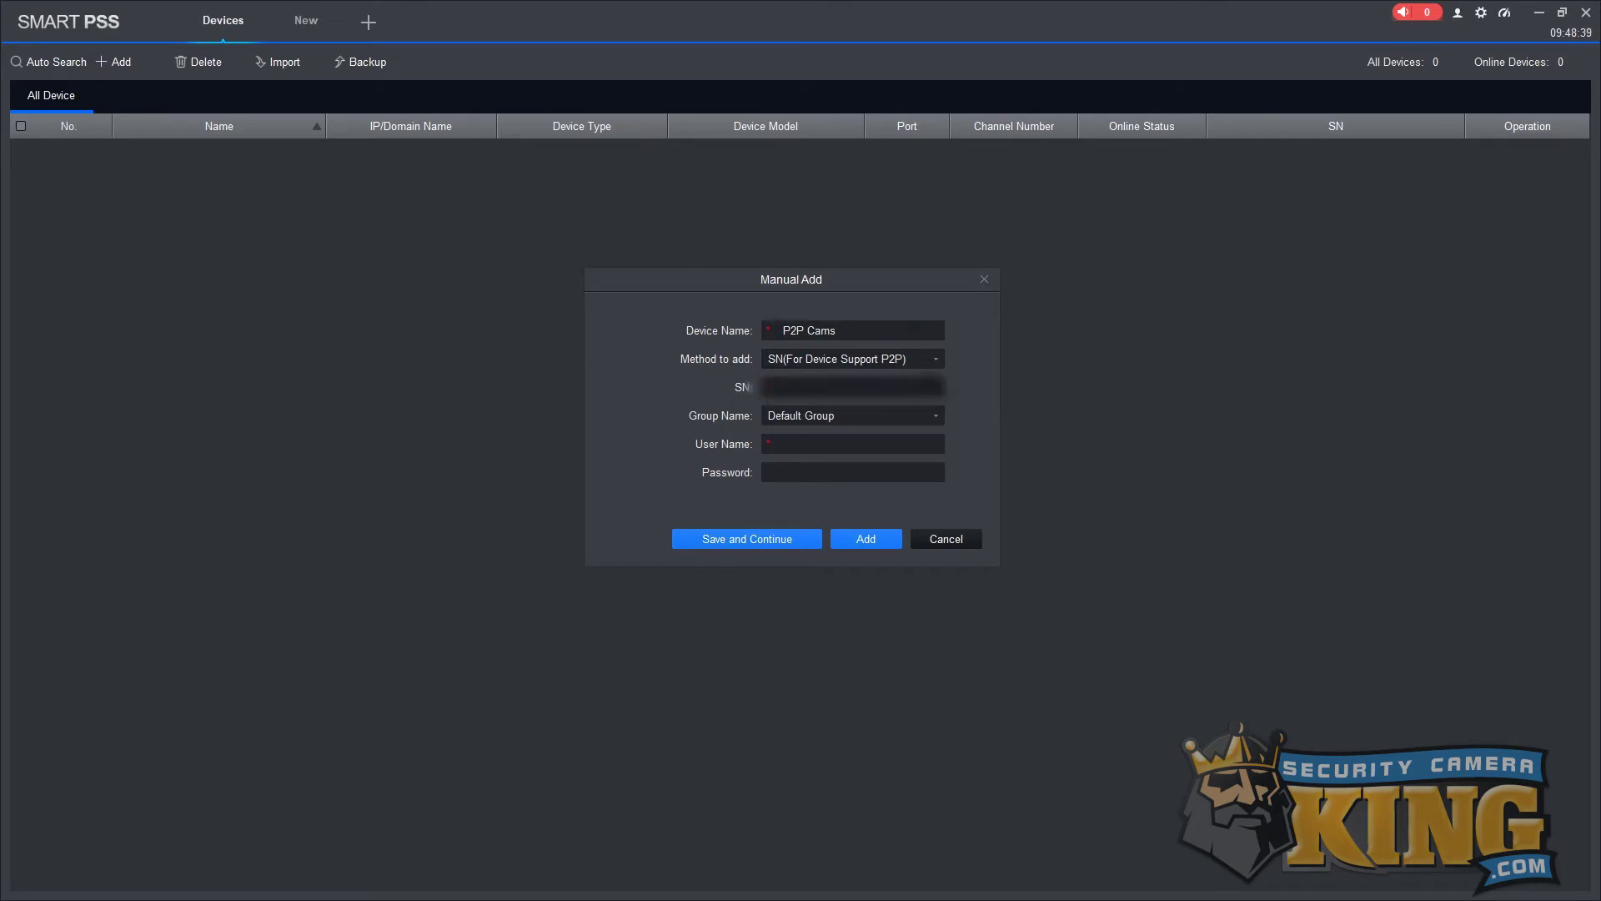
key(ctrl+v)
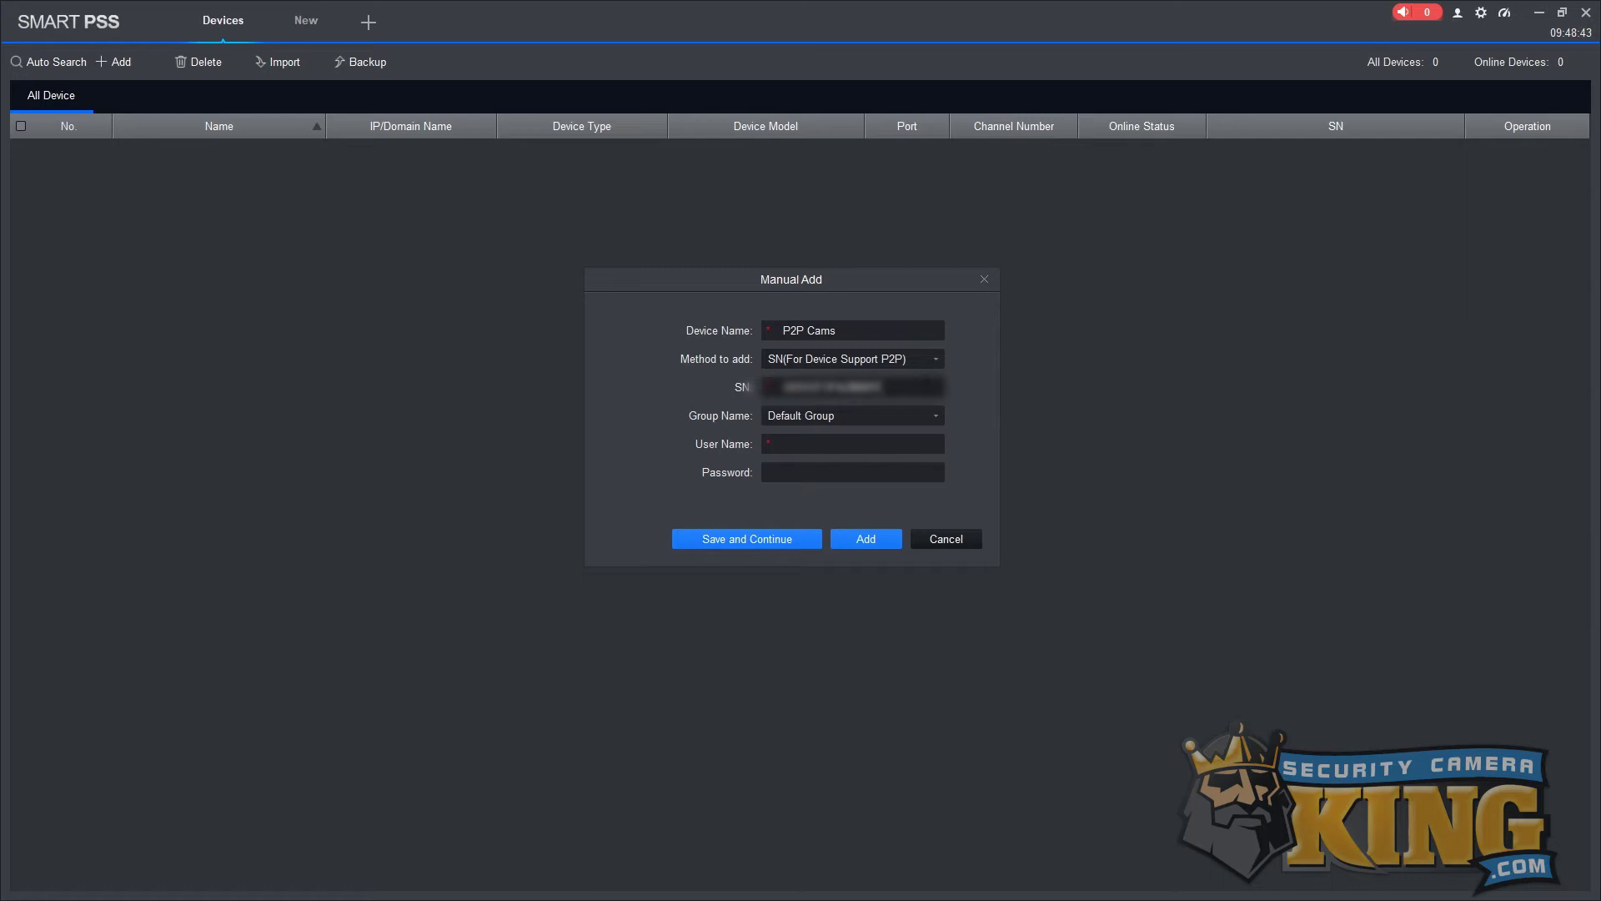
Enter the admin username and device password, then add P2P Cams to the list.
click(904, 440)
text(admin)
key(Tab)
text(***)
text(123)
click(866, 540)
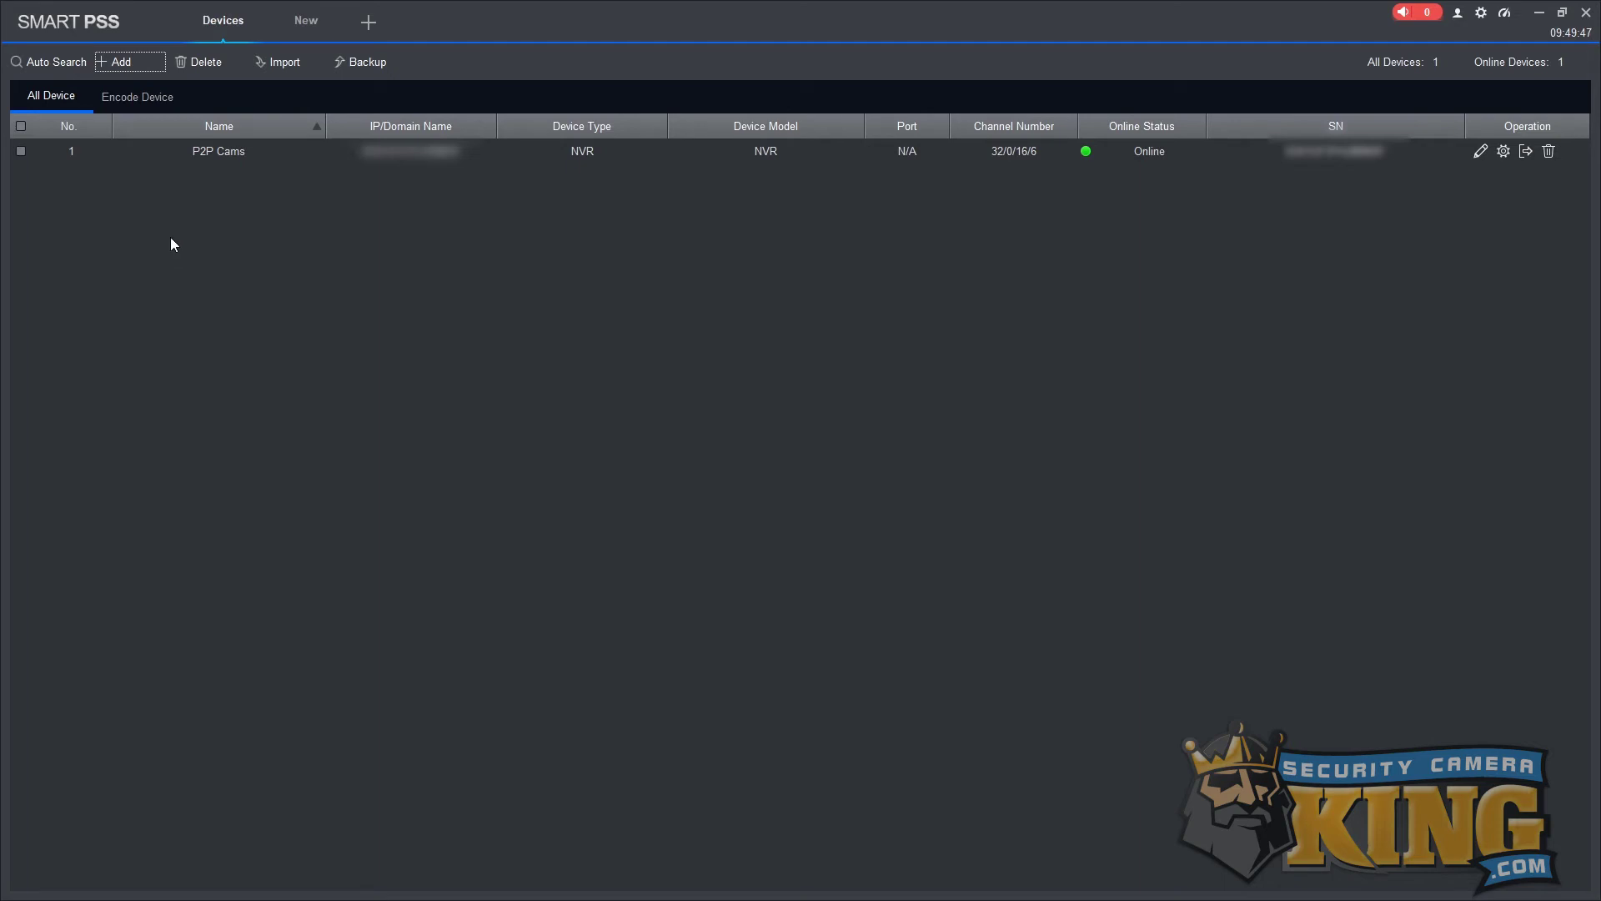
Name the new device 'Home Cams' with IP 192.168.0.104 and port 48303.
click(152, 61)
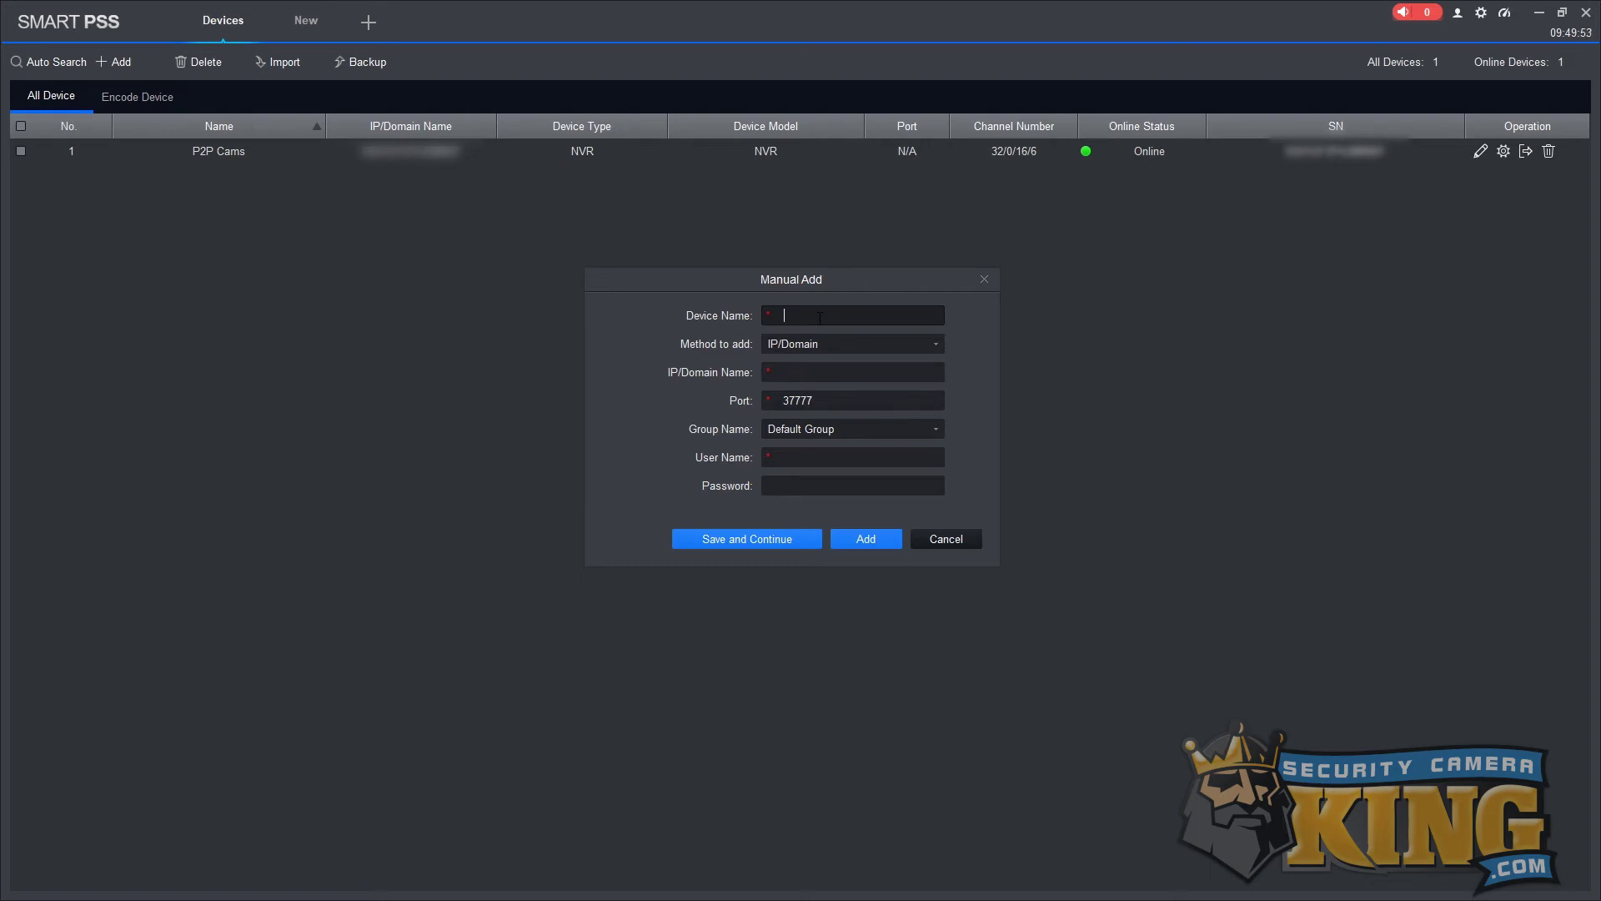
text(Home Cams)
click(776, 372)
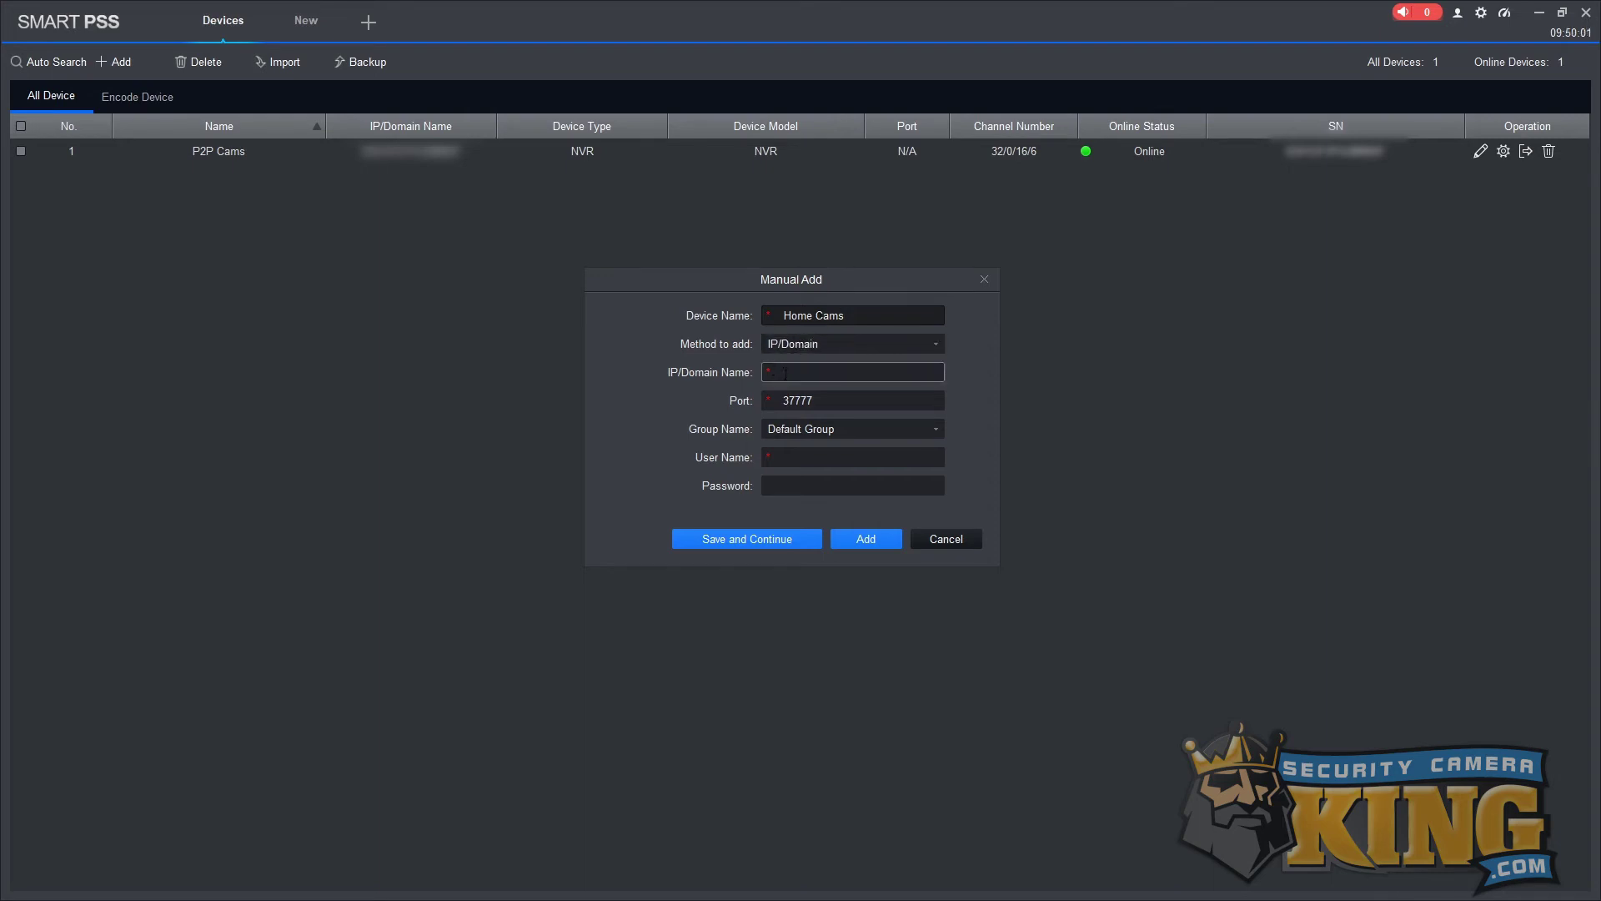
click(784, 374)
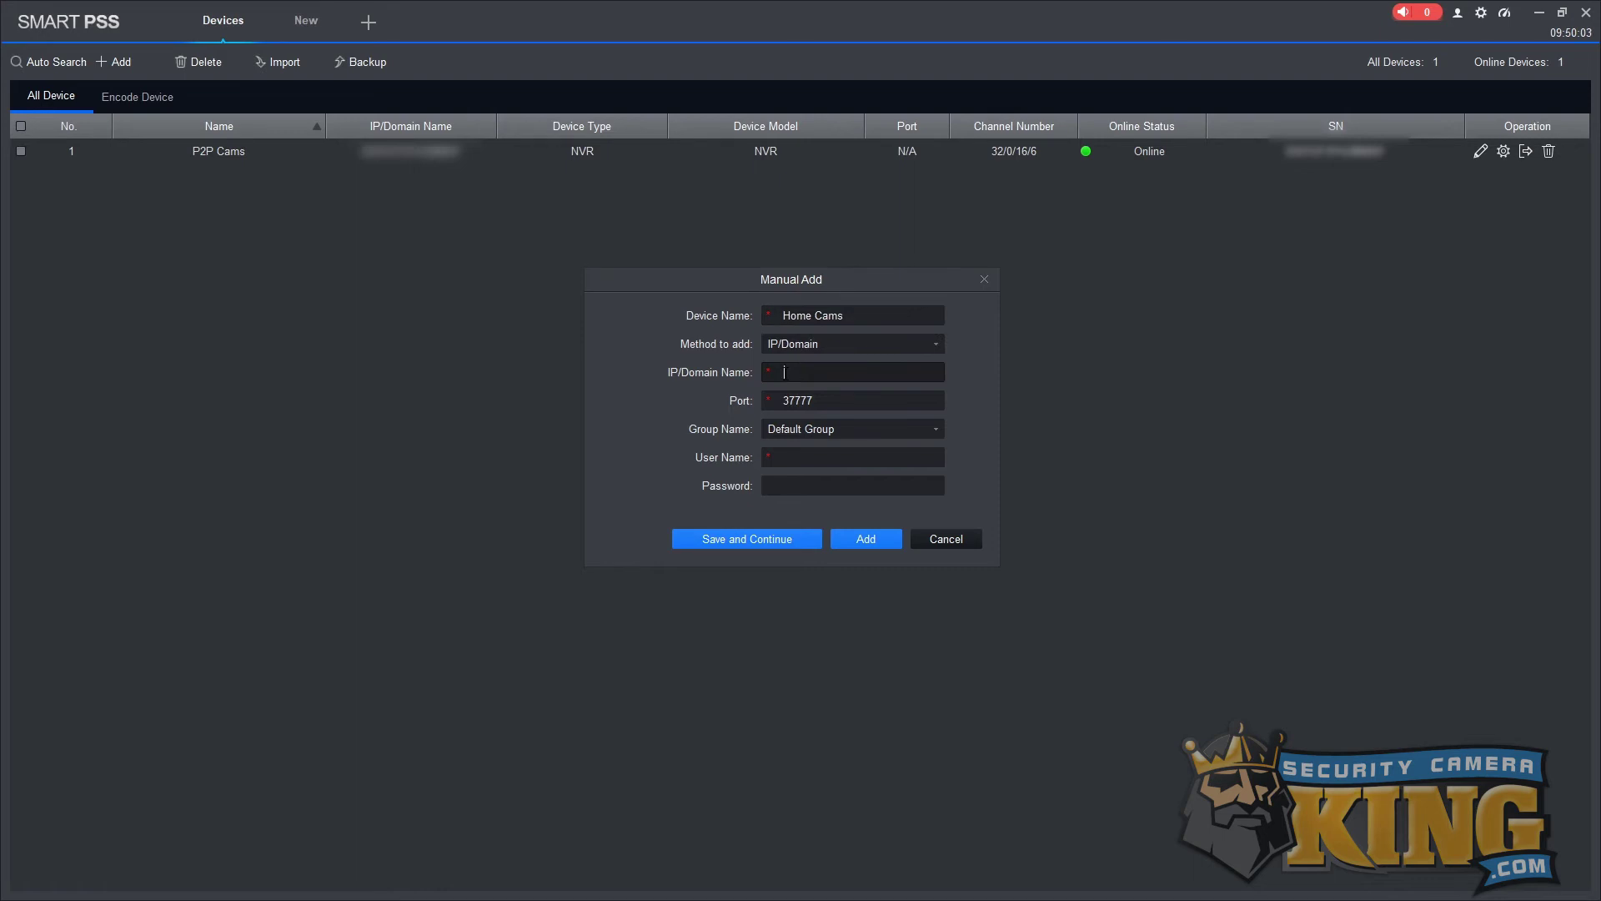
text(192.168.0.104)
key(Tab)
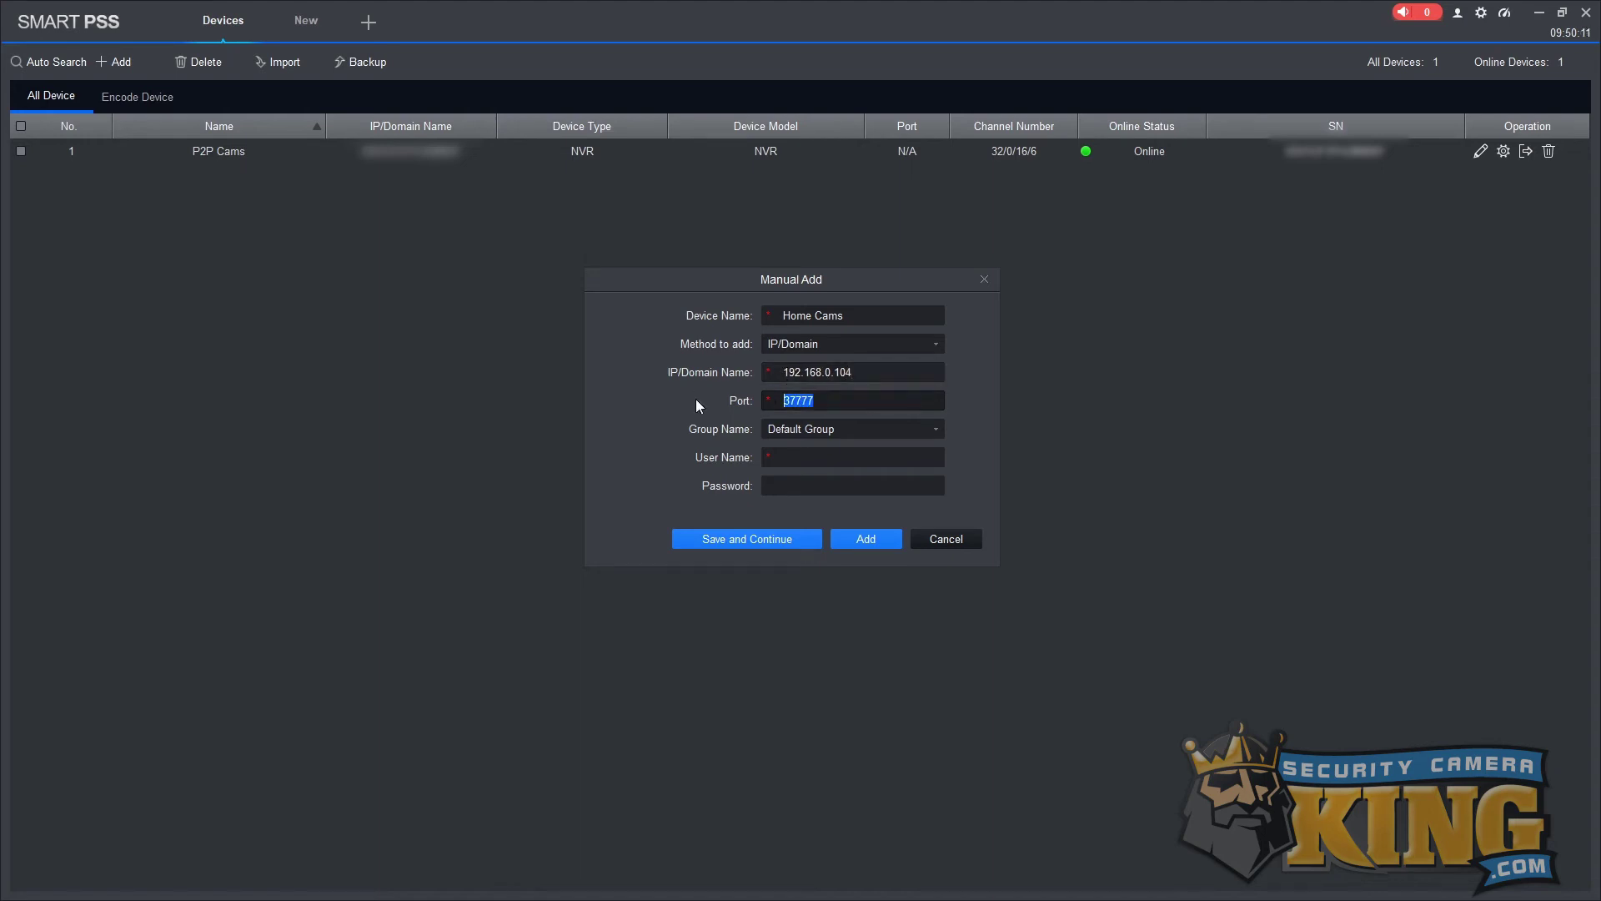
text(48303)
Enter the admin username and device password, then add Home Cams to the list.
click(808, 458)
text(admin)
key(Tab)
text(••••••••)
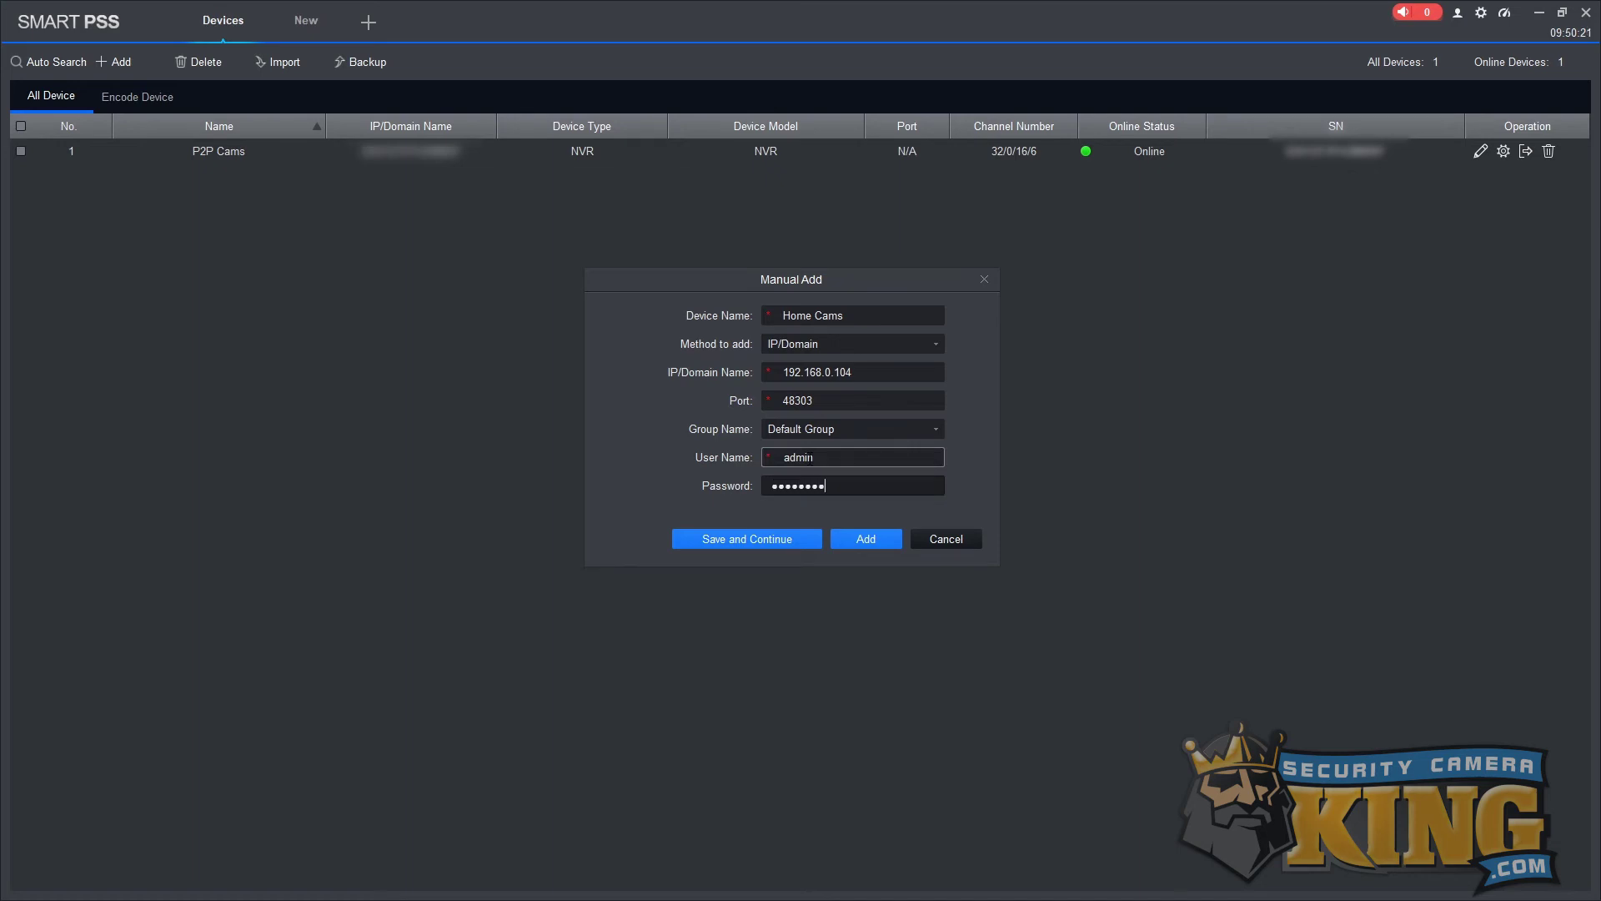
click(864, 539)
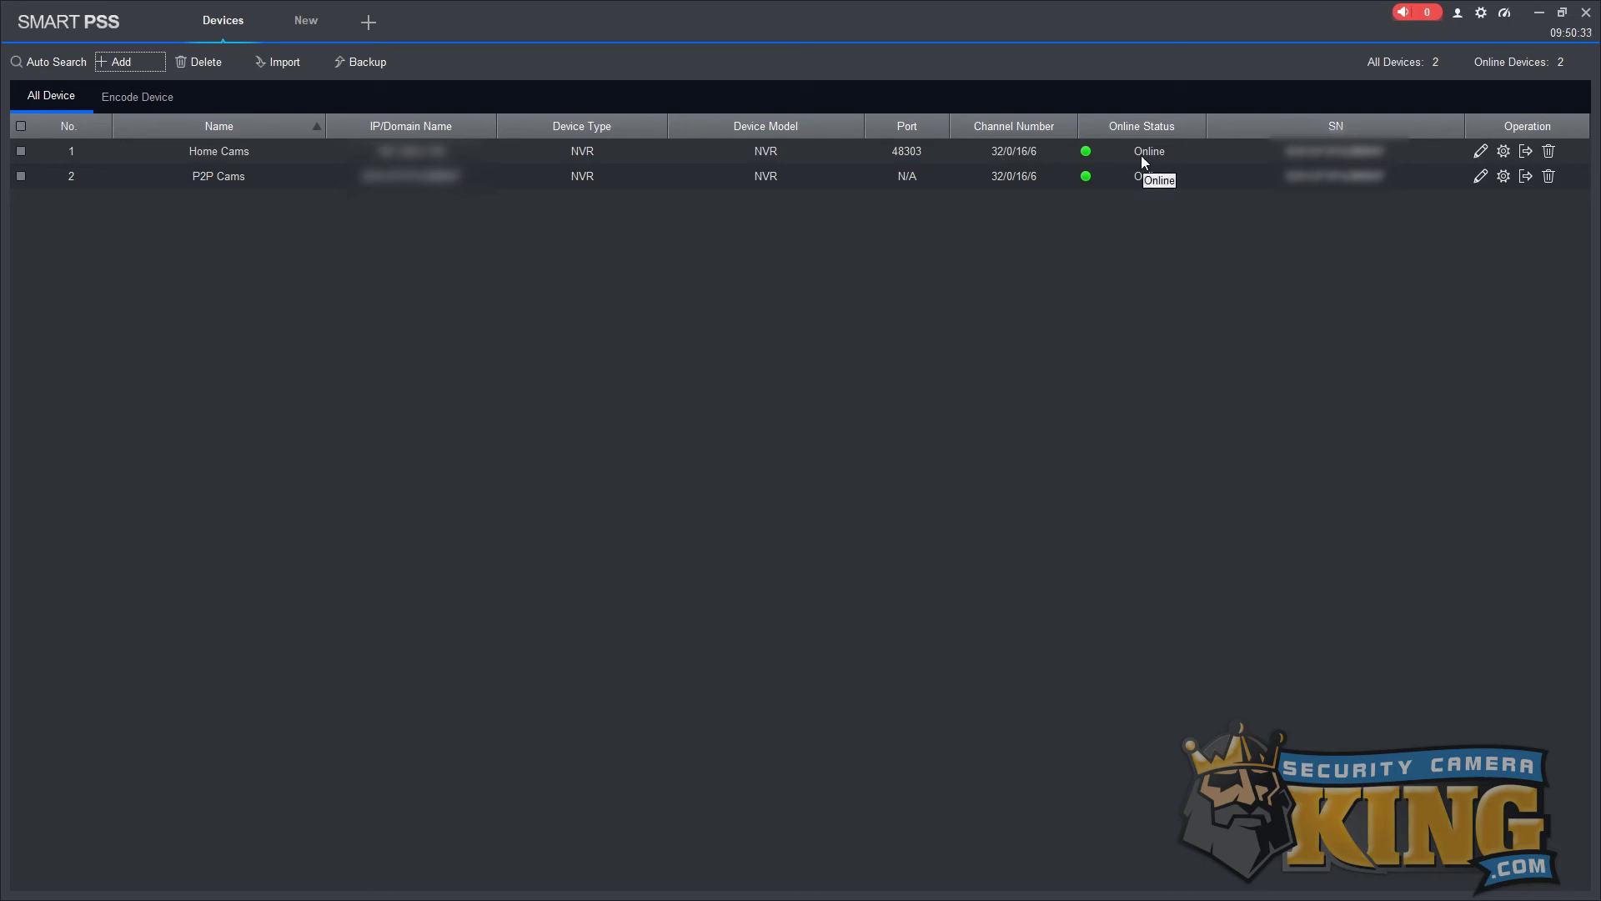
Add a device named Away Cams at 55.66.77.123, port 48303, with the NVR's login credentials.
click(142, 68)
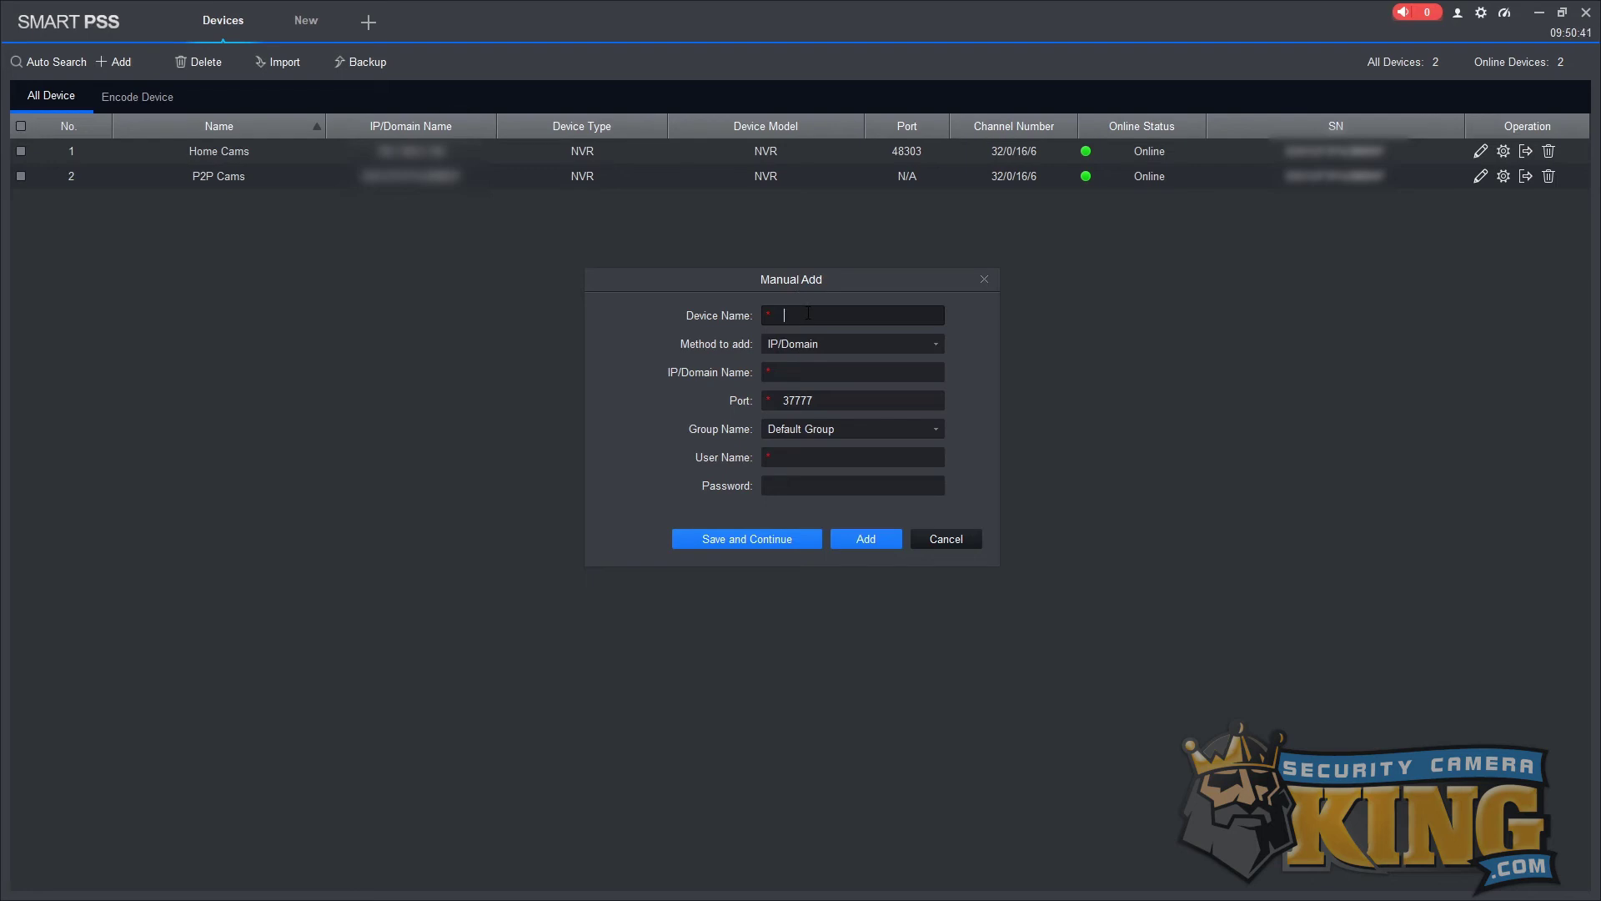
text(Away Cams)
click(809, 375)
text(55.66.77.123)
key(Tab)
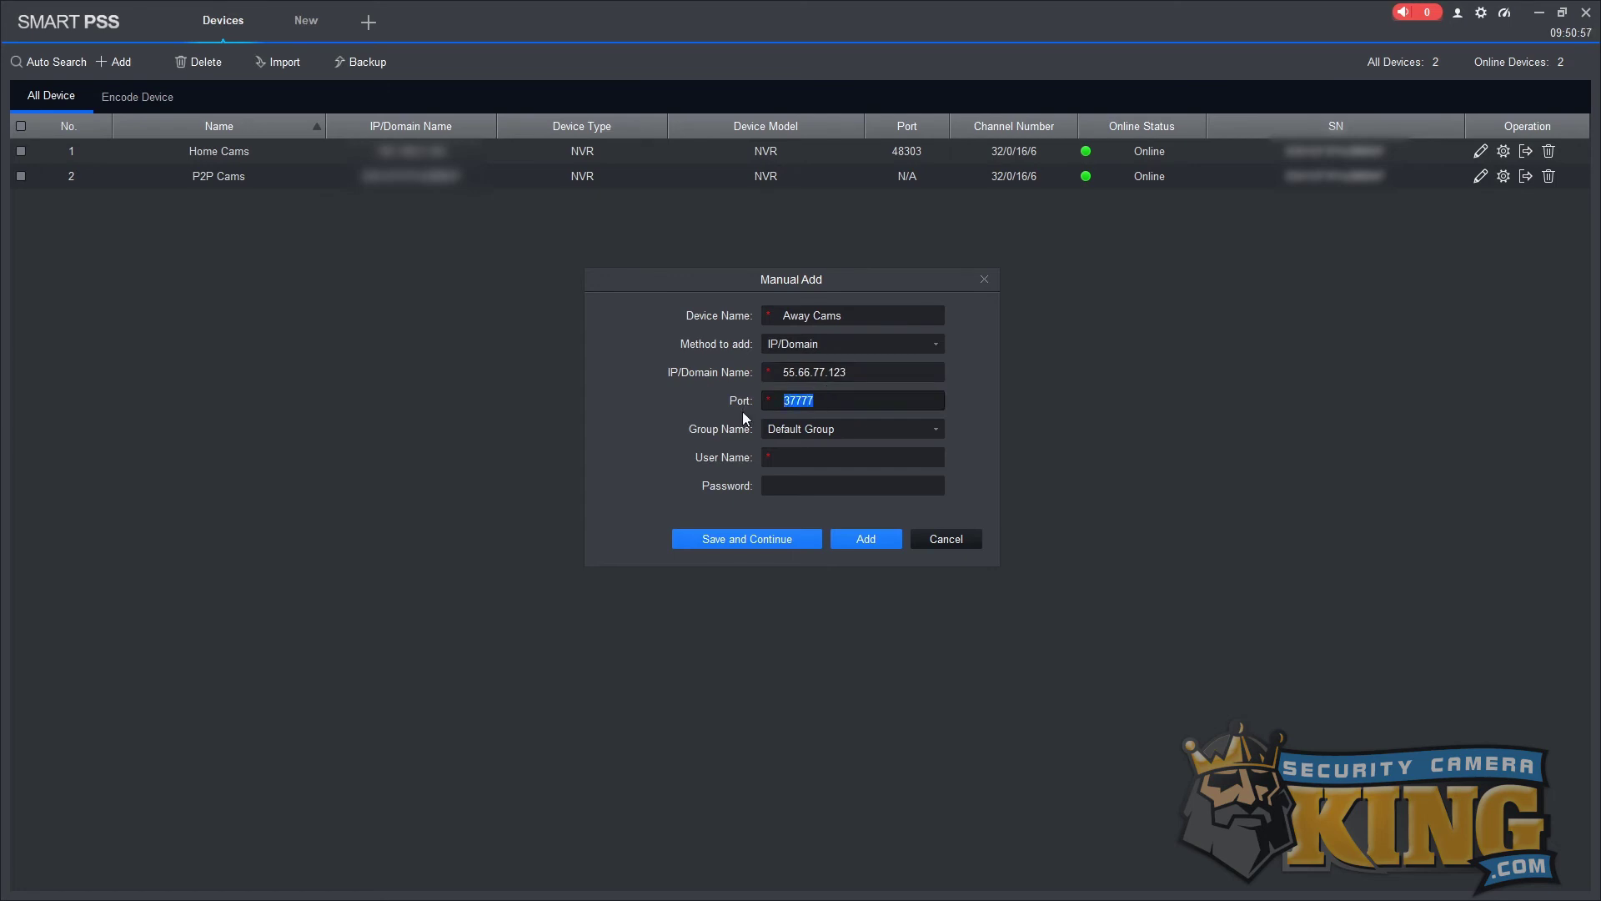
text(48303)
text(admin)
key(Tab)
text(********)
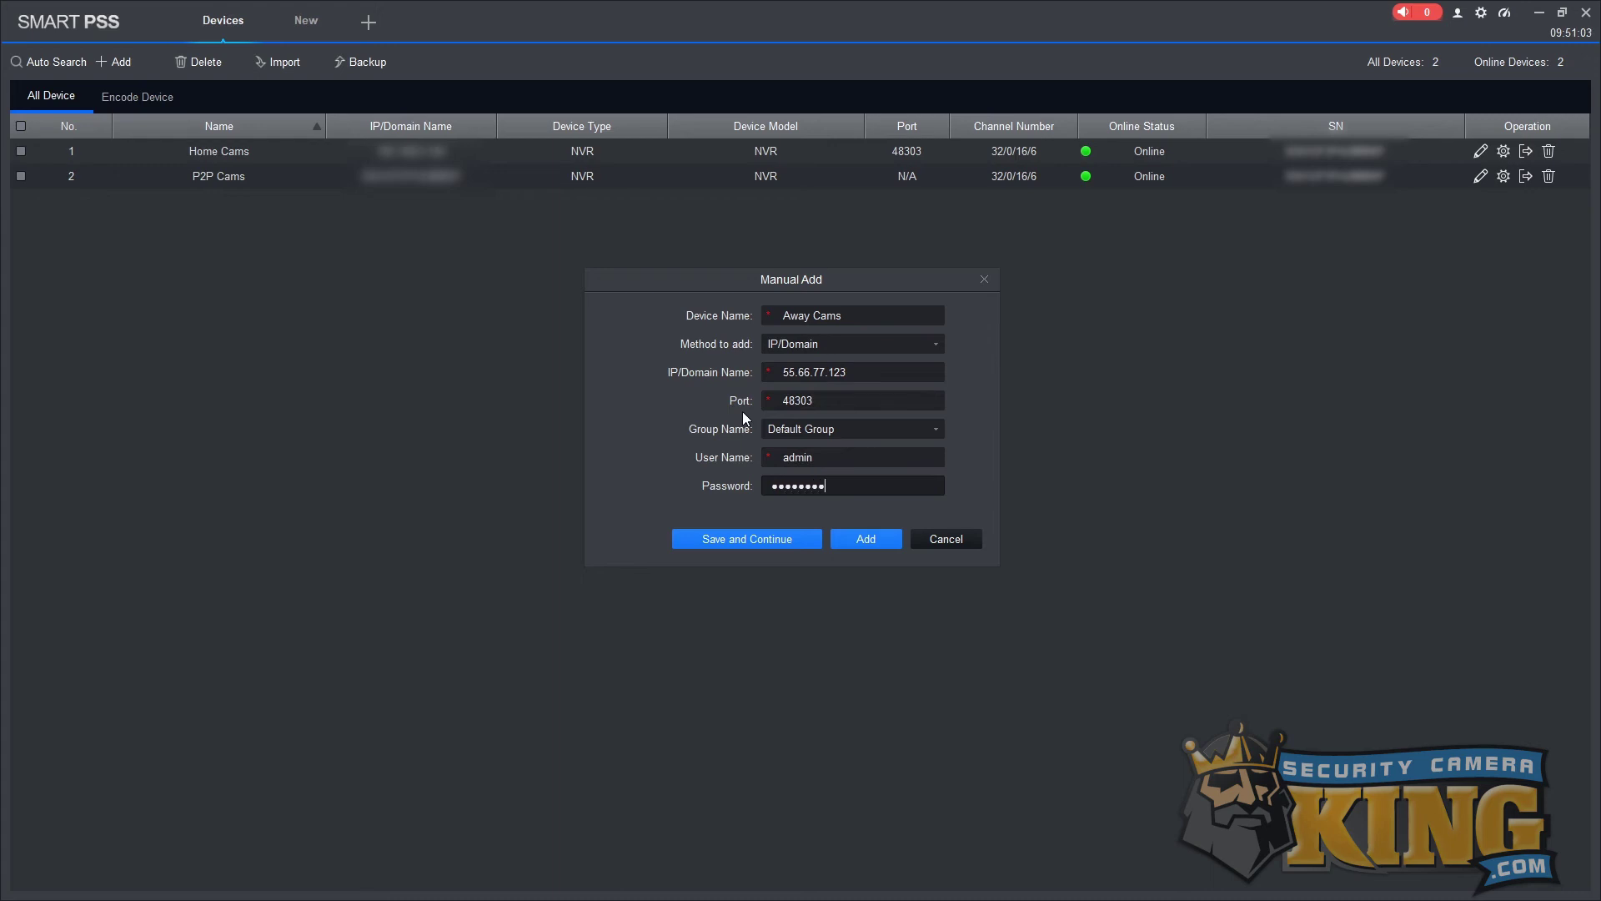
click(867, 539)
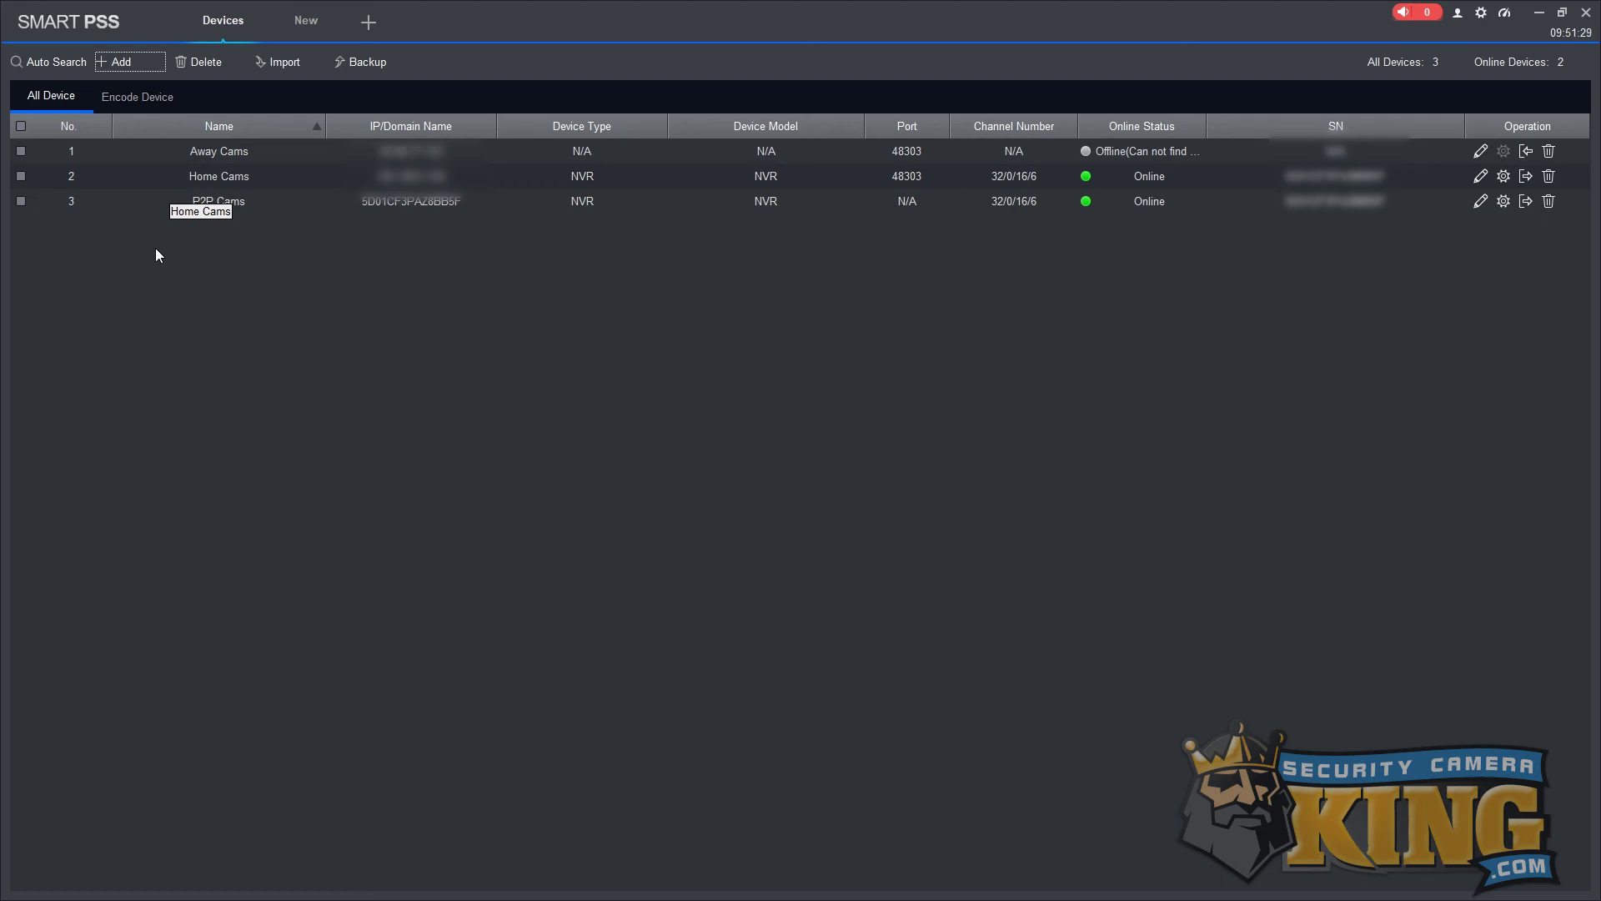
Open a Live View tab and start the P2P Cams video in the first pane.
click(370, 25)
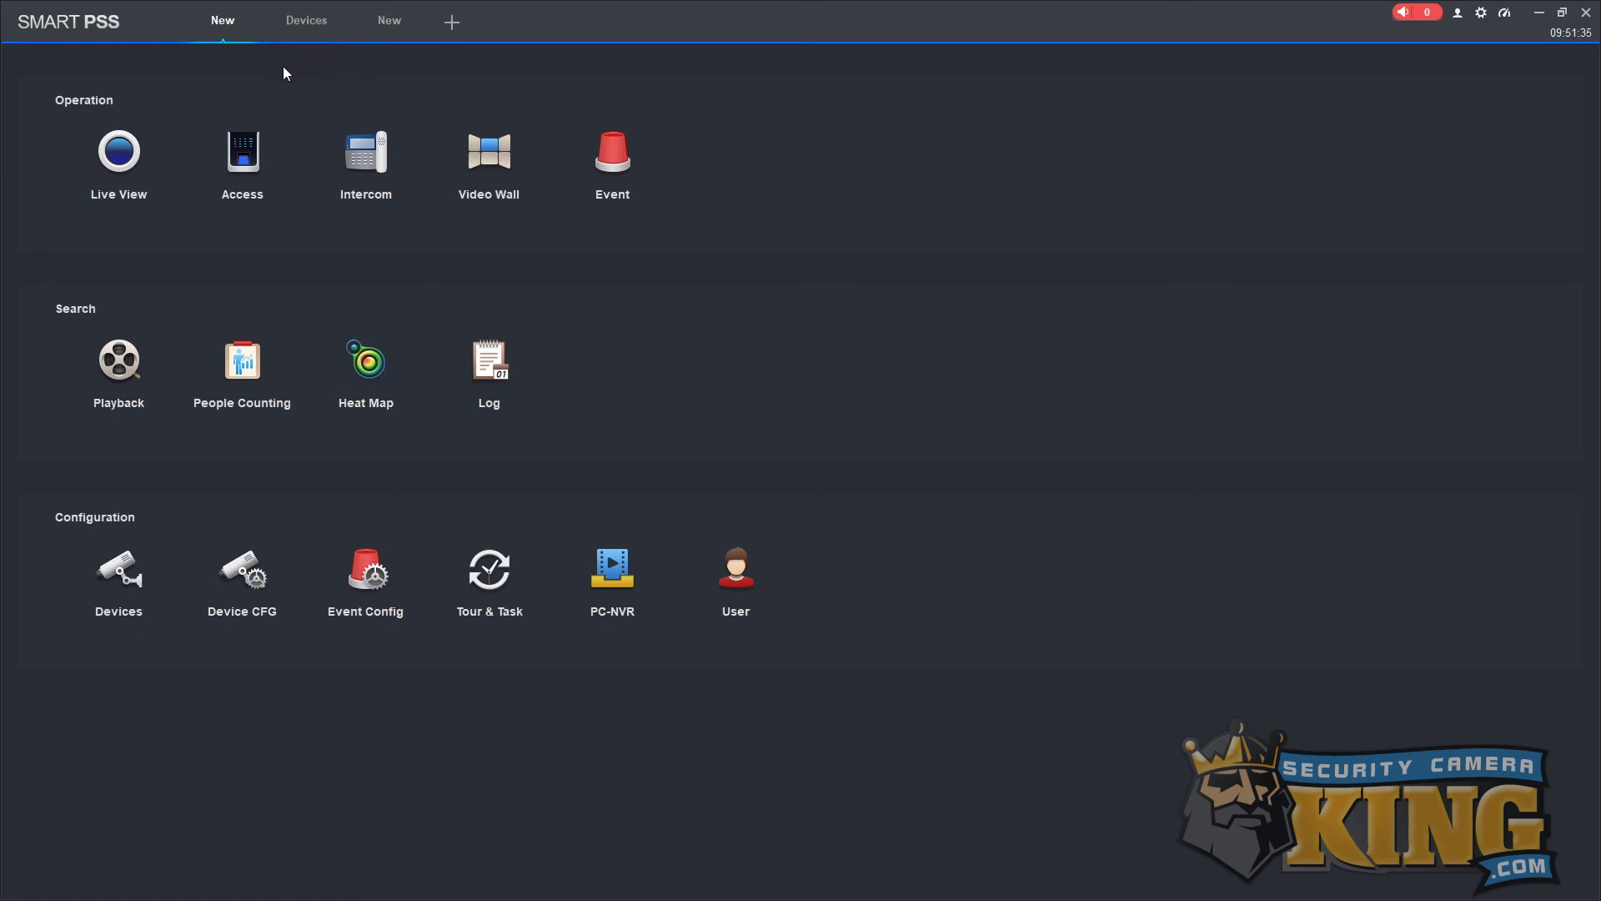
click(129, 163)
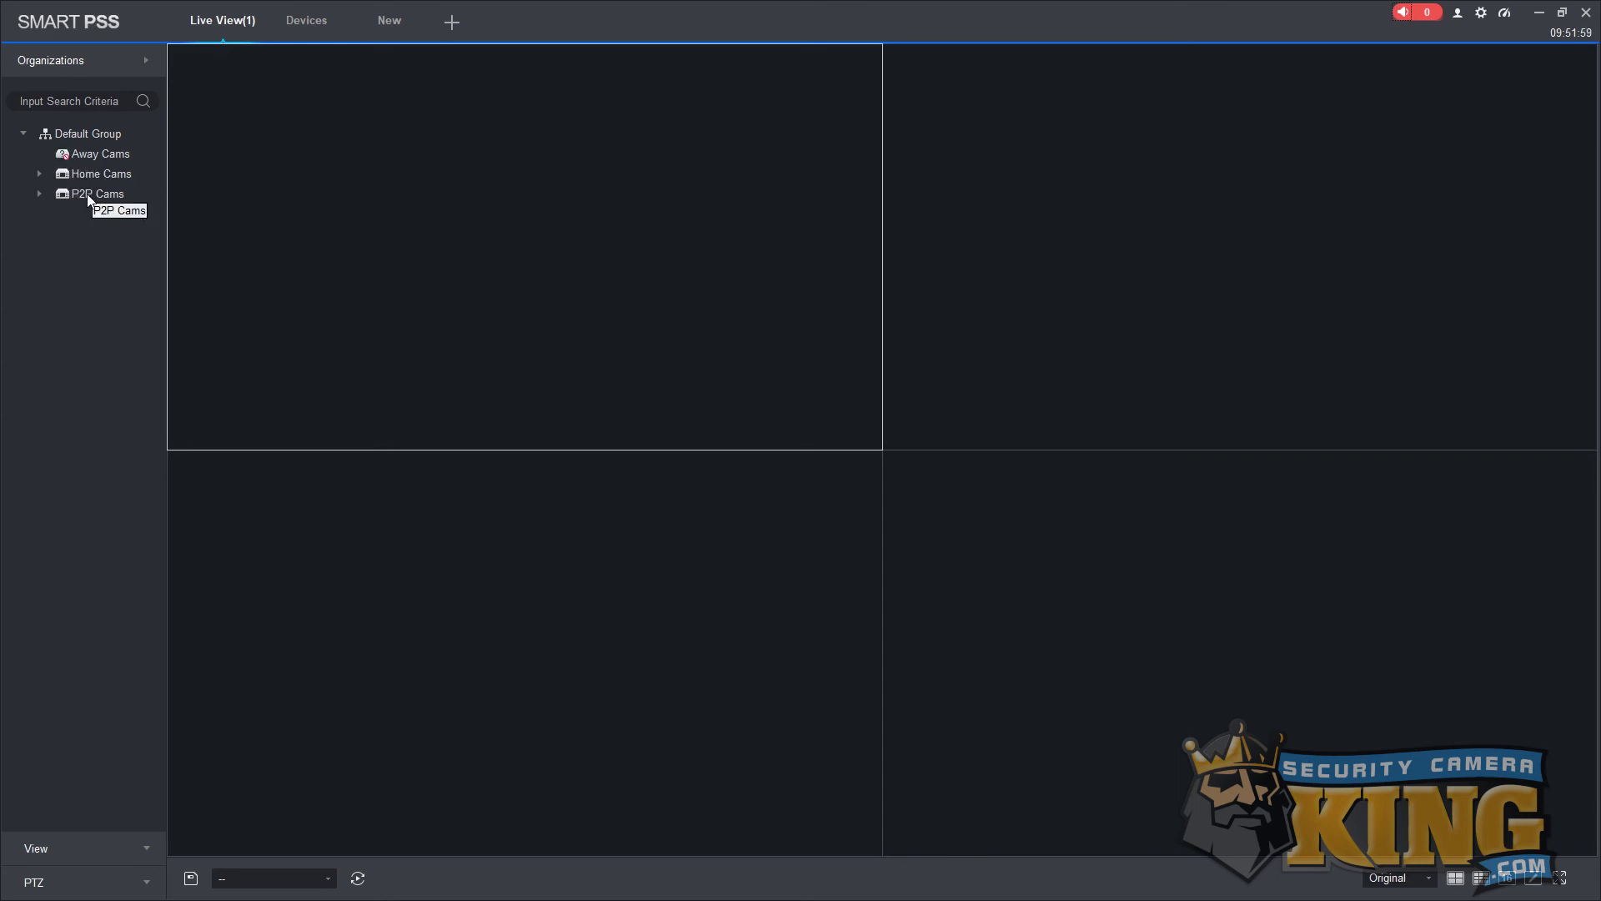
double_click(87, 193)
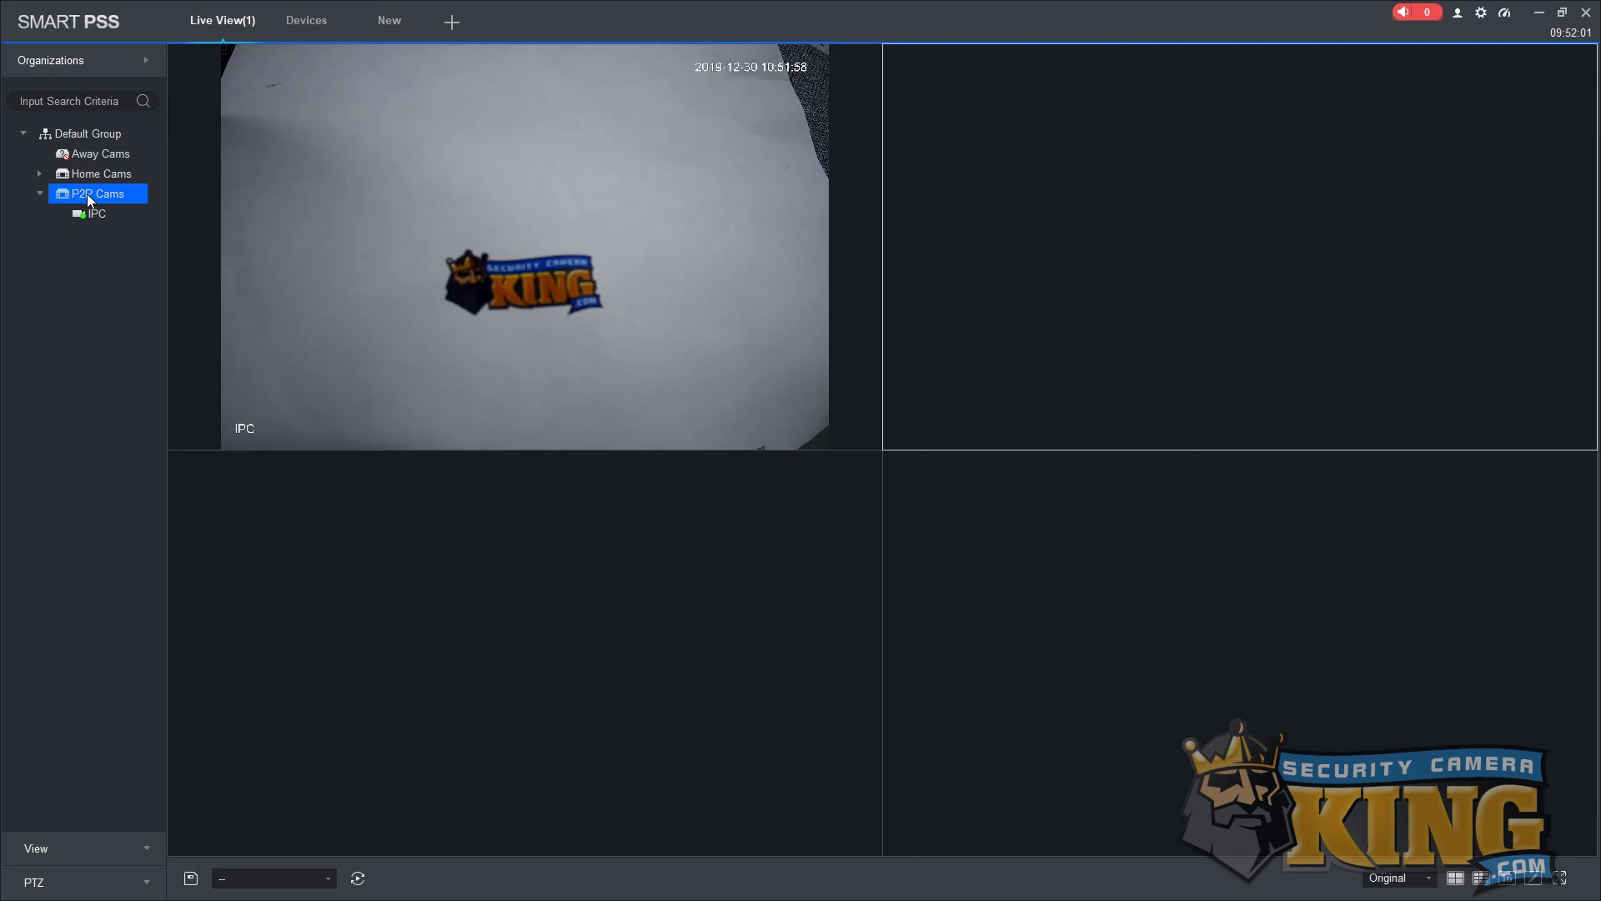